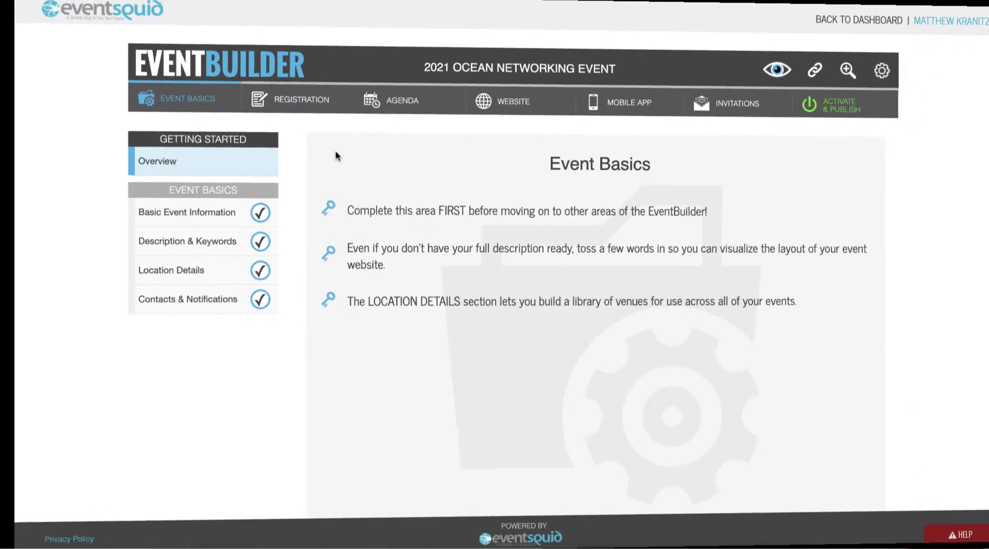
# Create an enhanced registration item named Guest Pass in the EVENT REGISTRATION group of the event's registration items
pyautogui.click(291, 106)
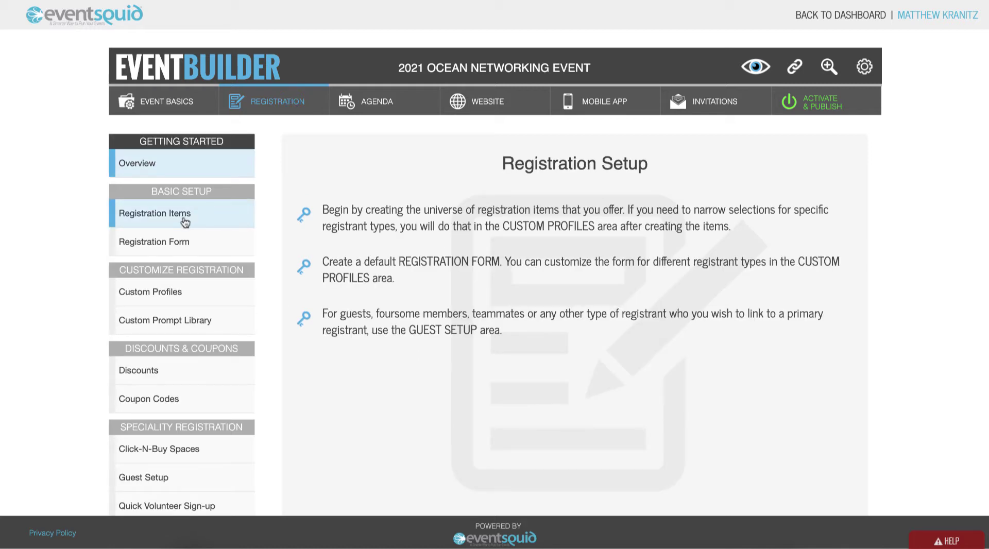
pyautogui.click(185, 221)
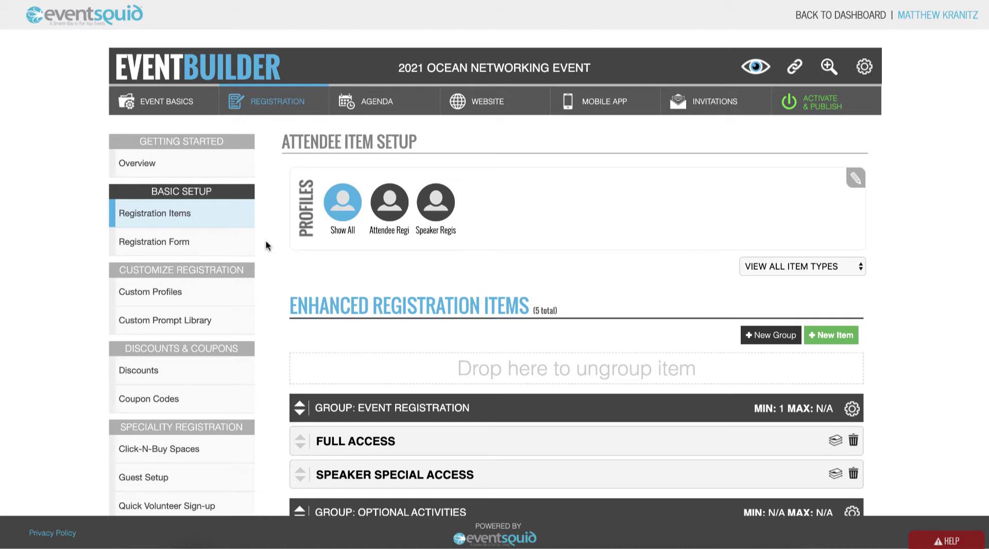
pyautogui.scroll(-4, 266, 246)
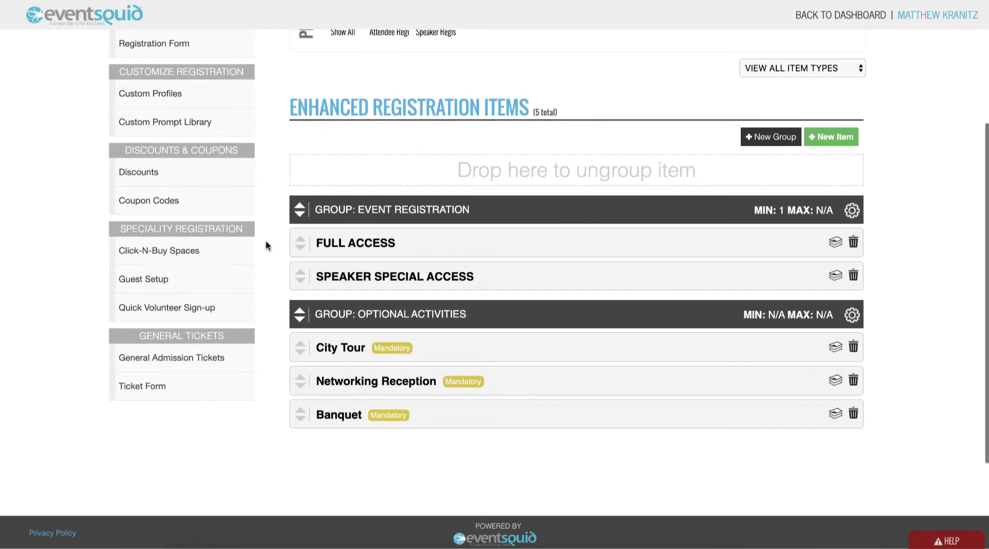
pyautogui.scroll(-1, 266, 245)
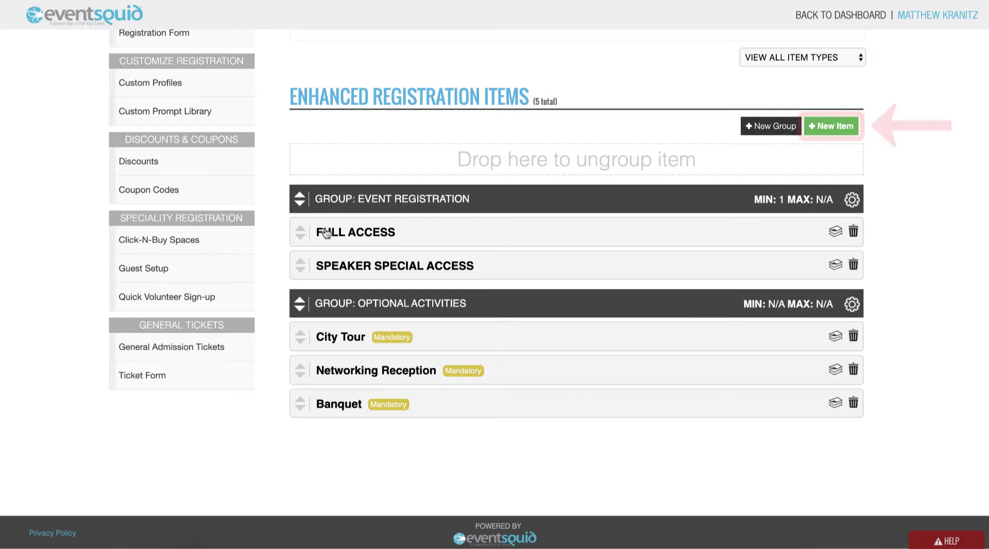
pyautogui.click(826, 126)
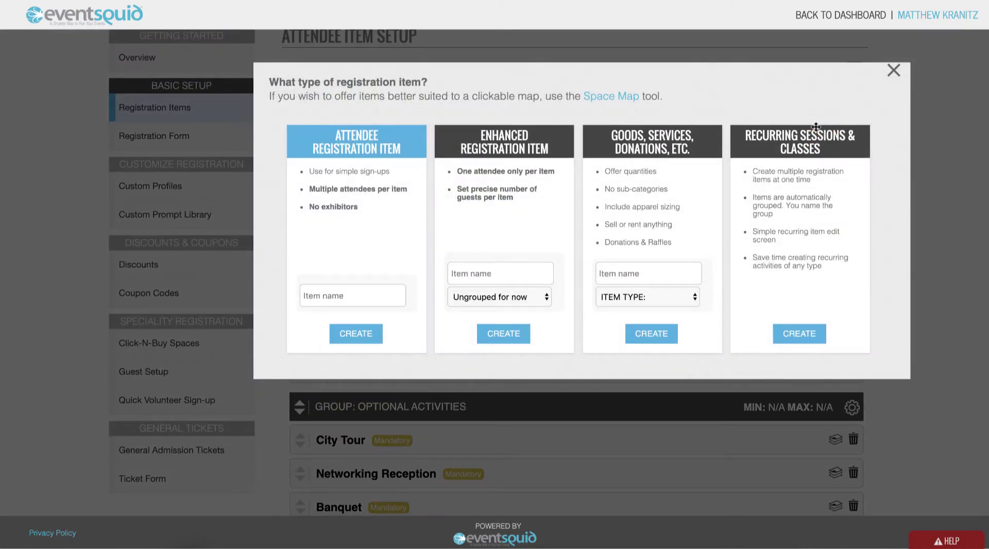
pyautogui.click(521, 272)
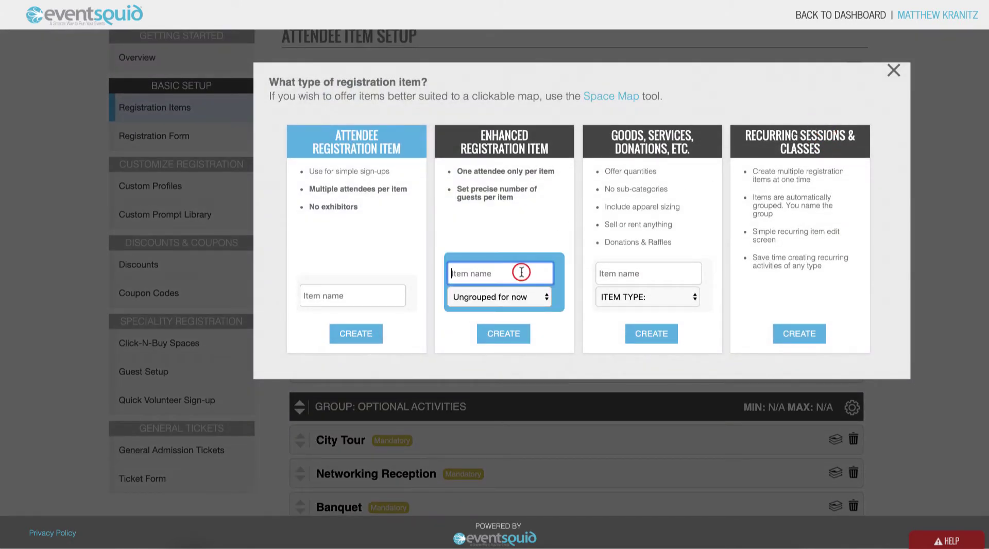
pyautogui.write('Guest Pass')
pyautogui.click(517, 298)
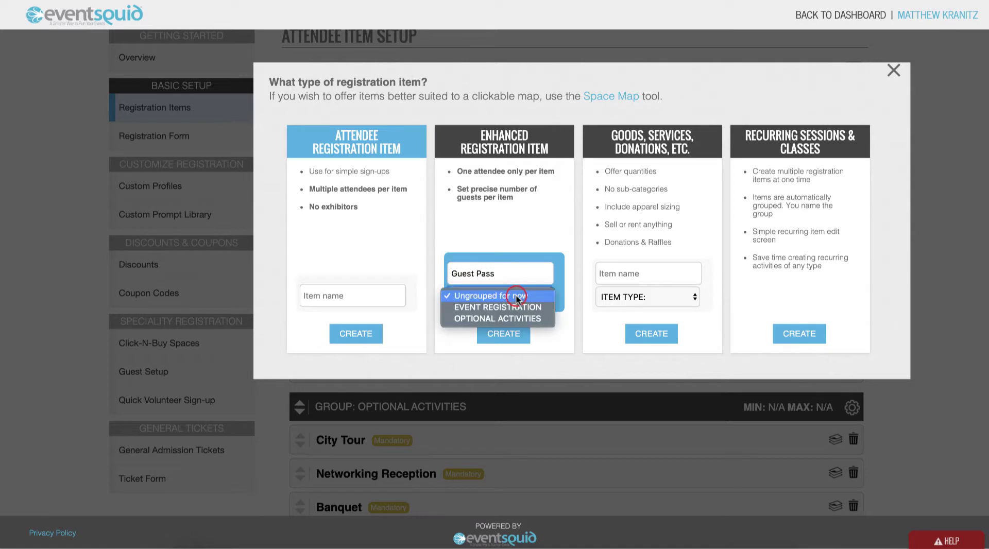
pyautogui.click(516, 306)
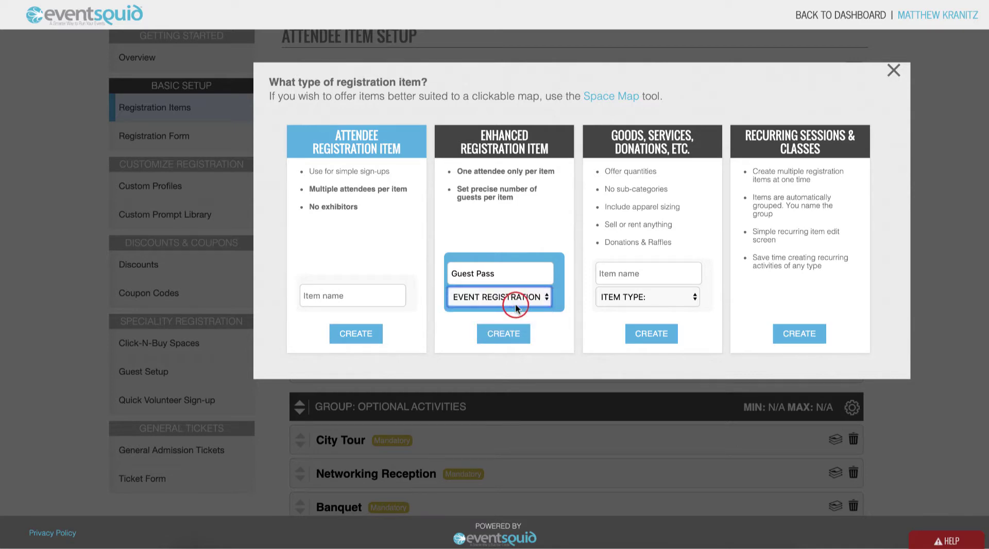
pyautogui.click(503, 333)
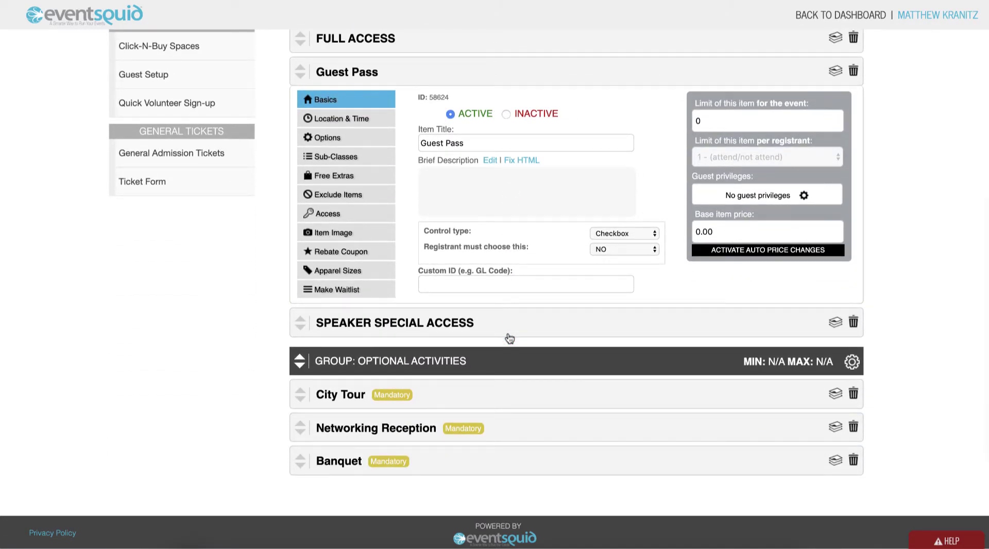
# Set the base item price of the Guest Pass item to 100
pyautogui.click(711, 227)
pyautogui.write('100')
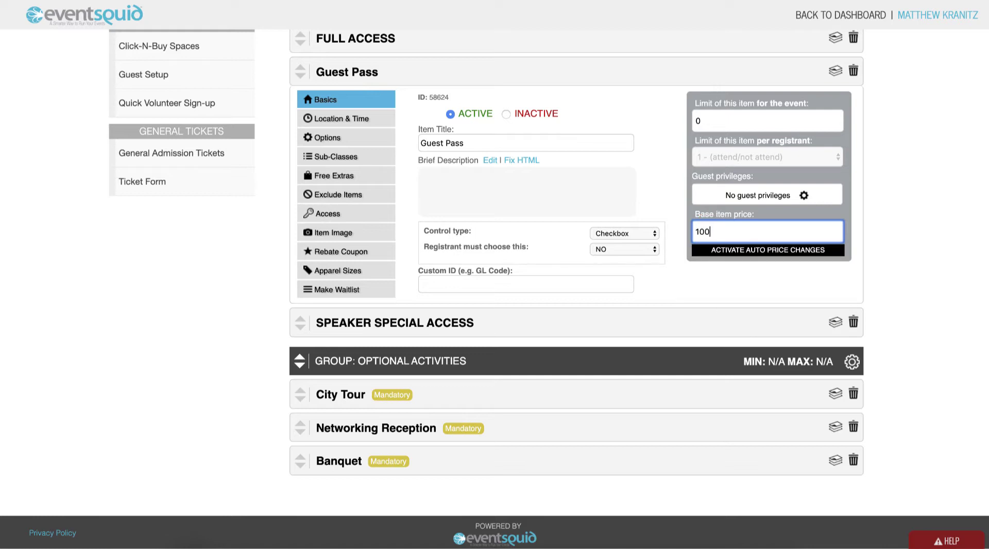
pyautogui.click(873, 218)
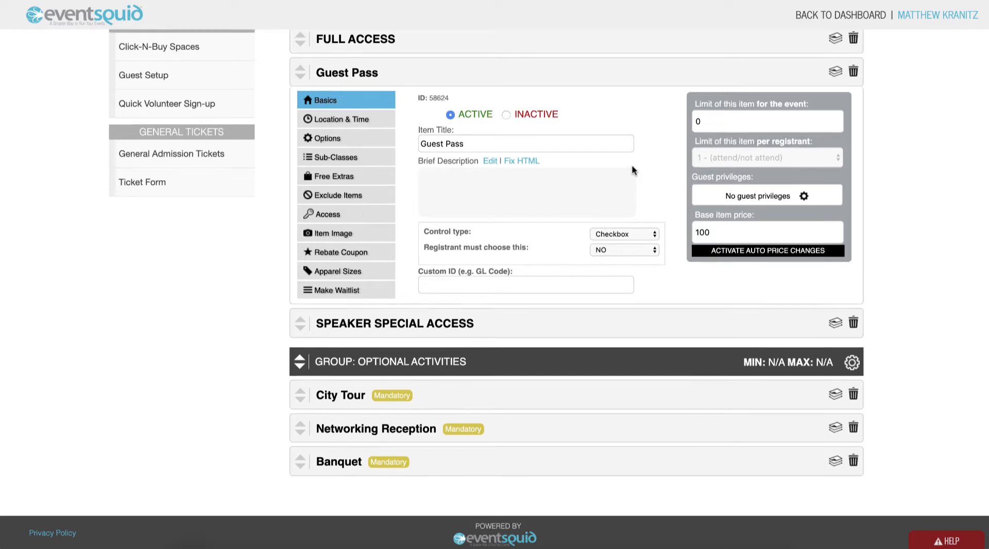
# Offer the Guest Pass item in the Attendee Registration custom profile
pyautogui.scroll(6, 632, 170)
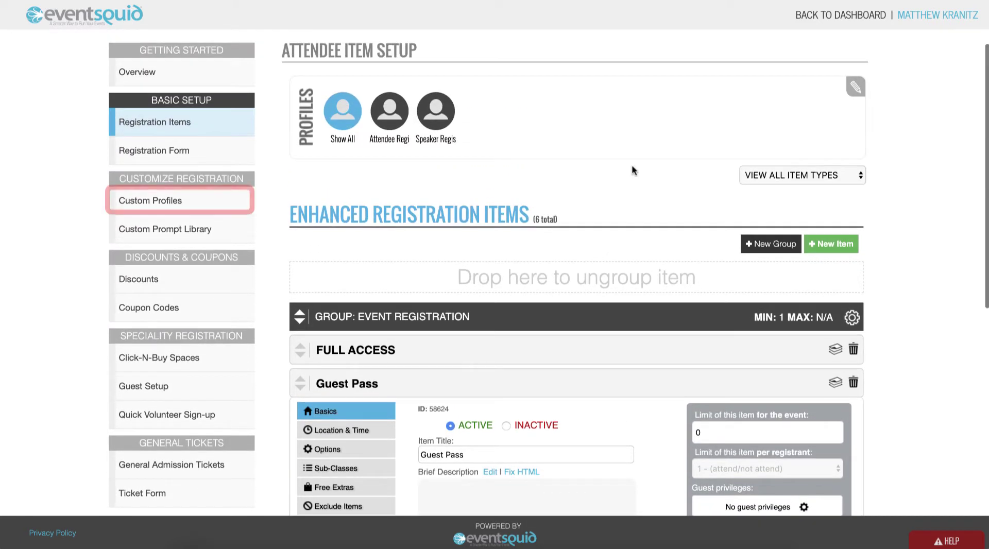
pyautogui.click(206, 205)
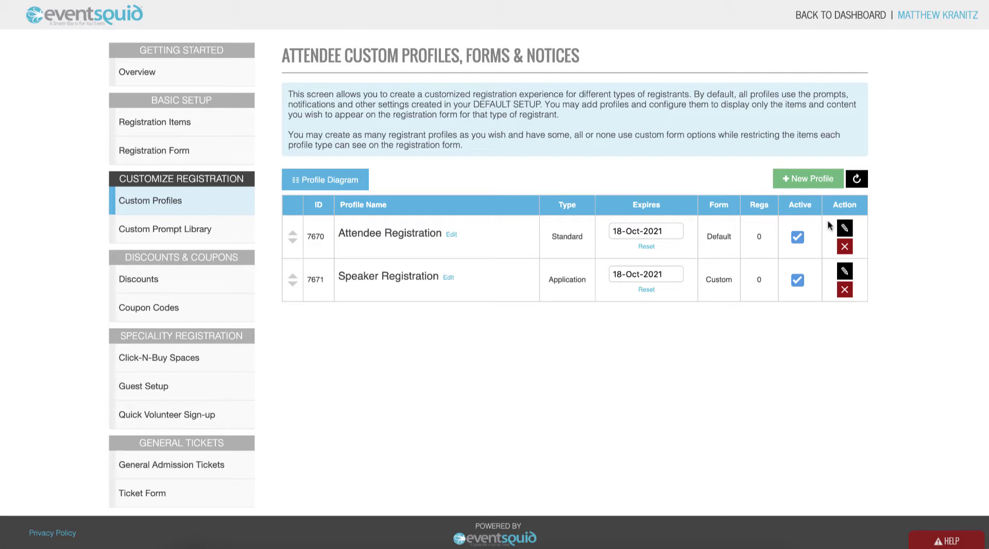
pyautogui.click(844, 229)
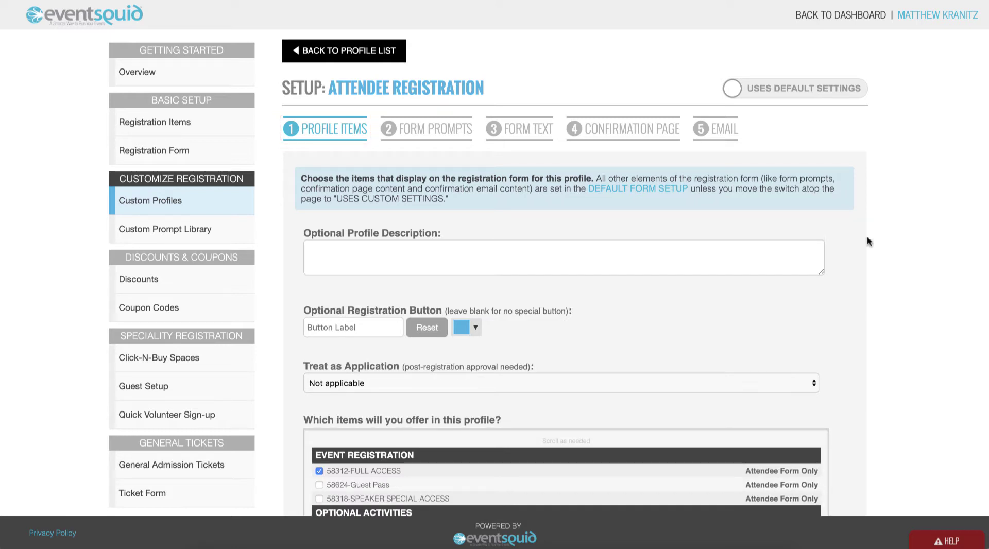
pyautogui.scroll(-1, 859, 344)
pyautogui.scroll(-4, 859, 340)
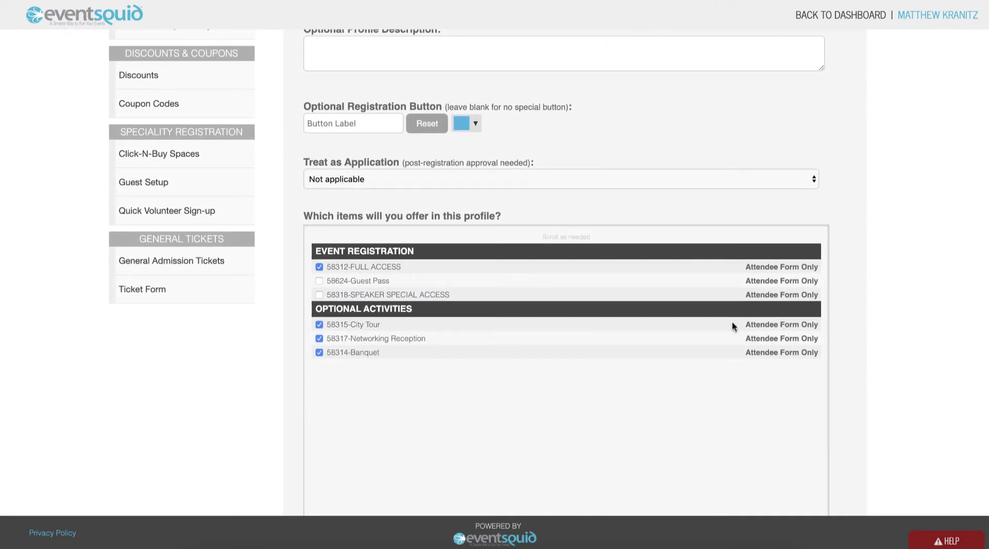
pyautogui.click(319, 281)
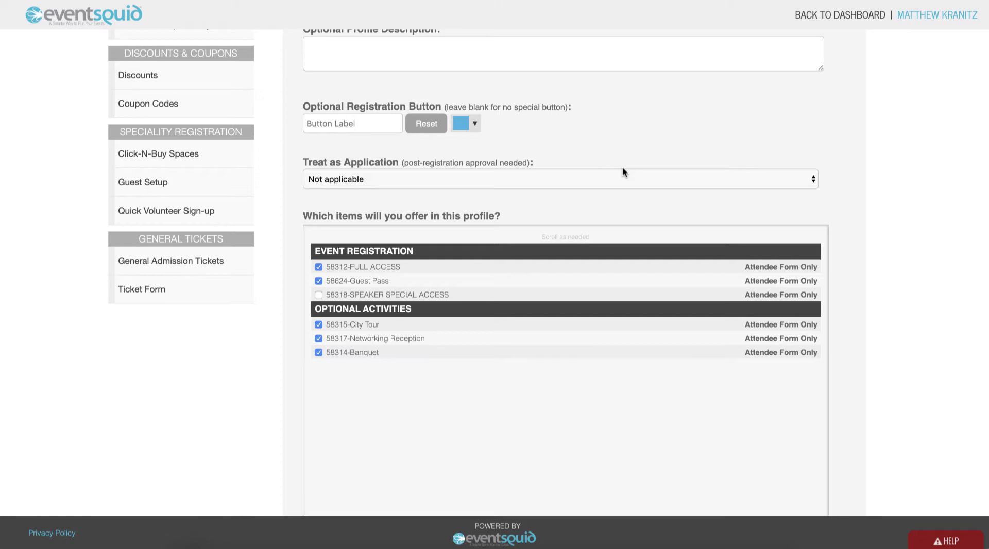
# Activate guest registration privileges in the event's guest setup and acknowledge the notice
pyautogui.scroll(1, 622, 168)
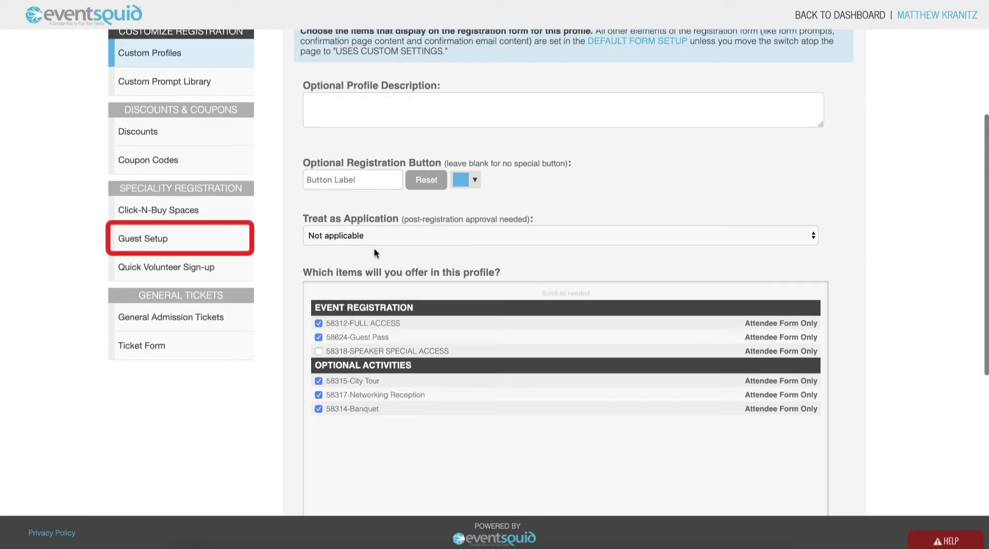
pyautogui.click(238, 238)
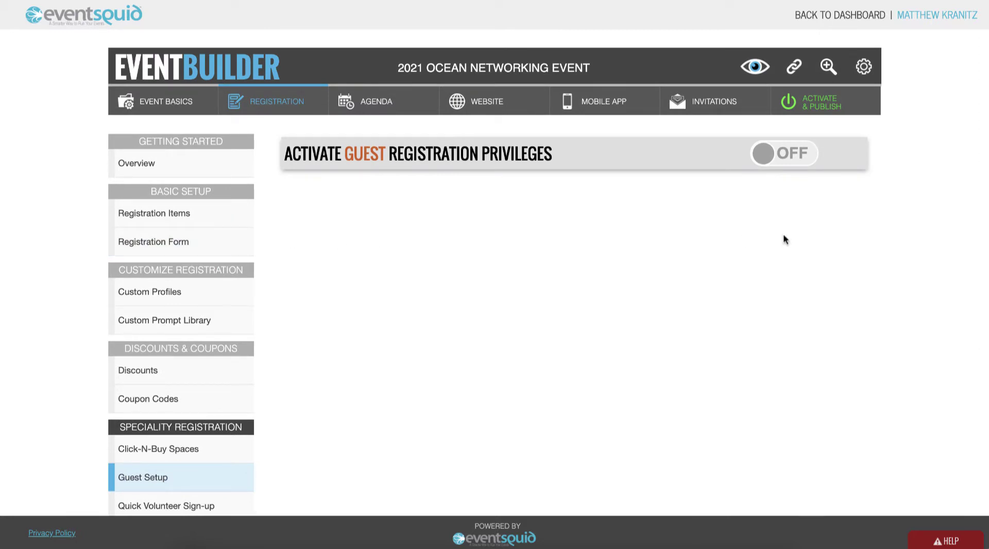
pyautogui.click(800, 162)
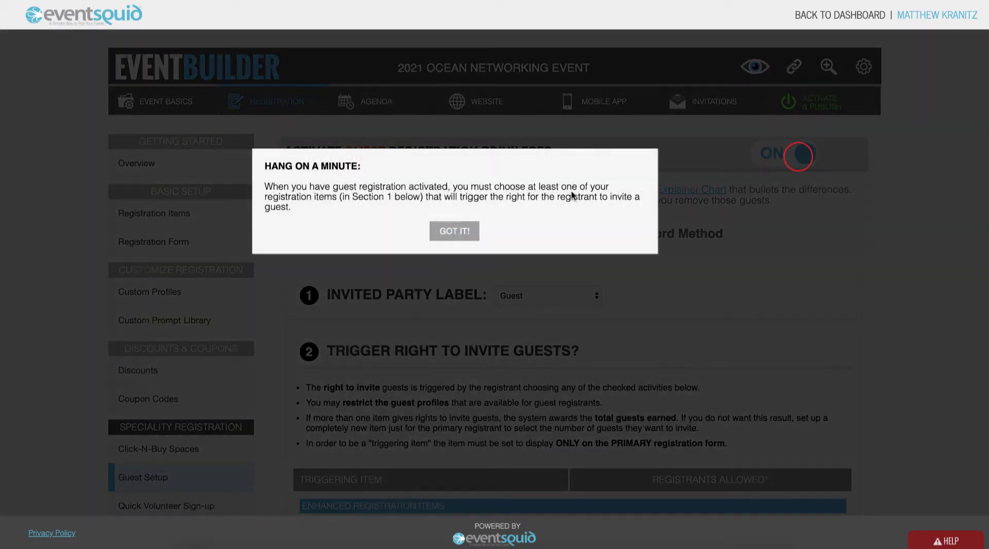
pyautogui.click(439, 232)
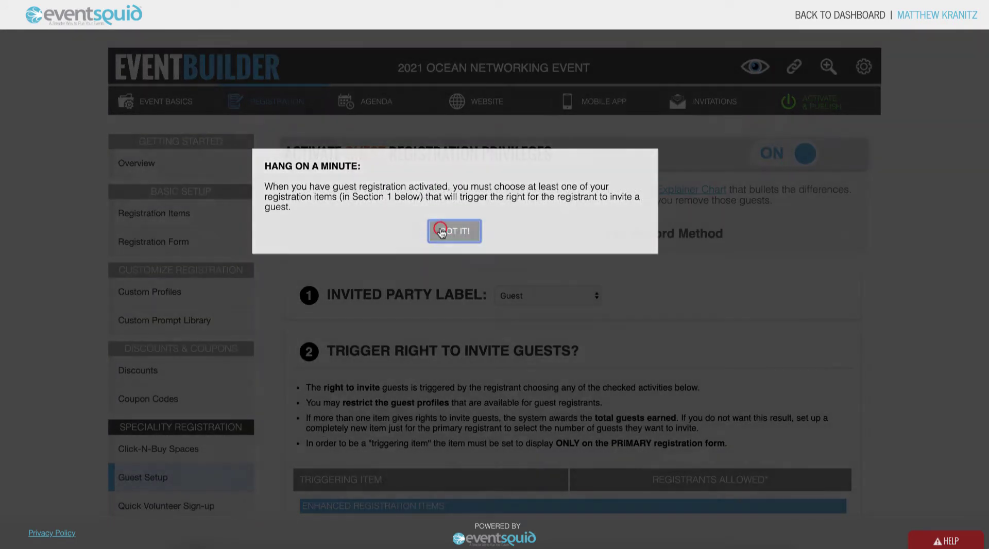
# Choose the Full Record Method for guest registration and acknowledge the notice
pyautogui.scroll(-1, 440, 273)
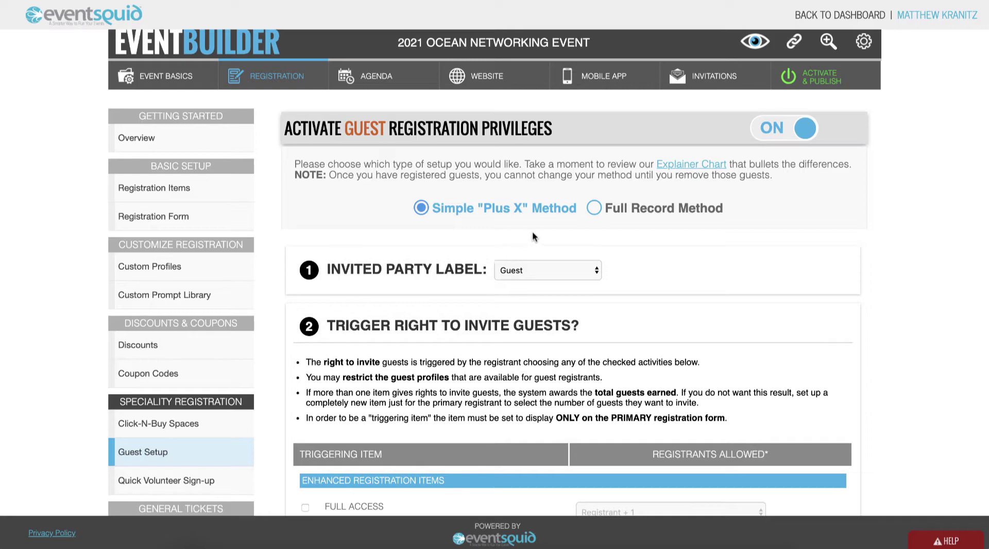
pyautogui.click(593, 209)
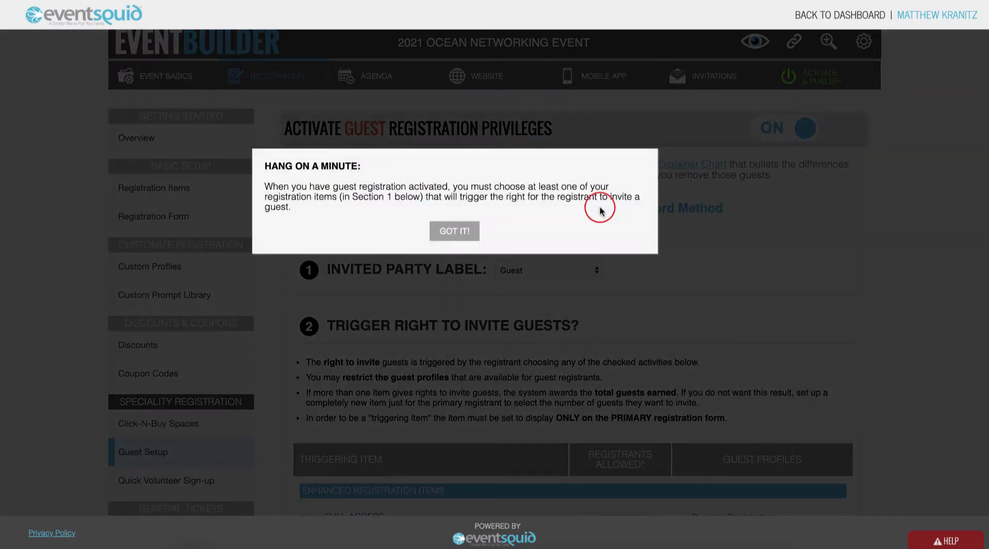
pyautogui.click(455, 231)
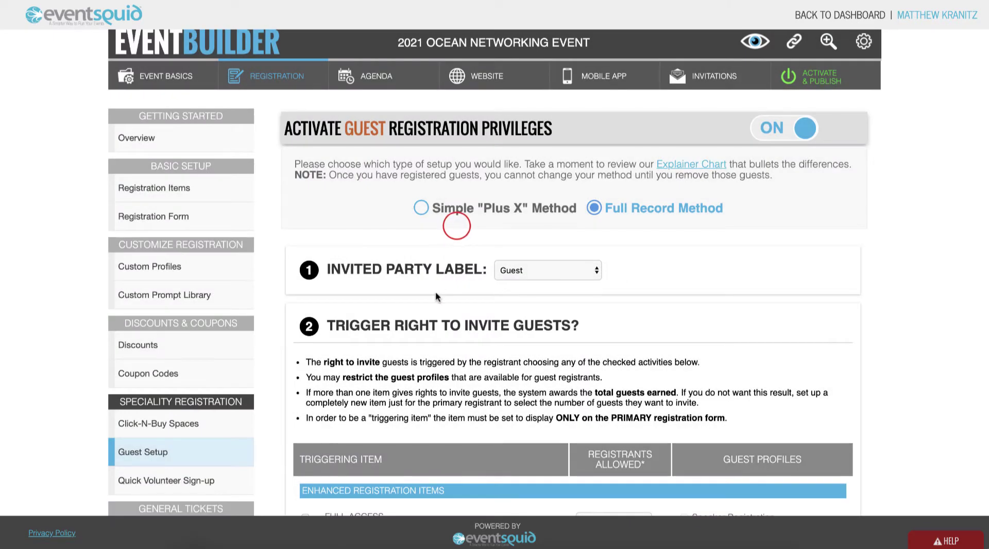
# Make Guest Pass trigger the right to invite guests, allowing Registrant + 1 and restricting guests to the Attendee Registration profile
pyautogui.scroll(-1, 436, 294)
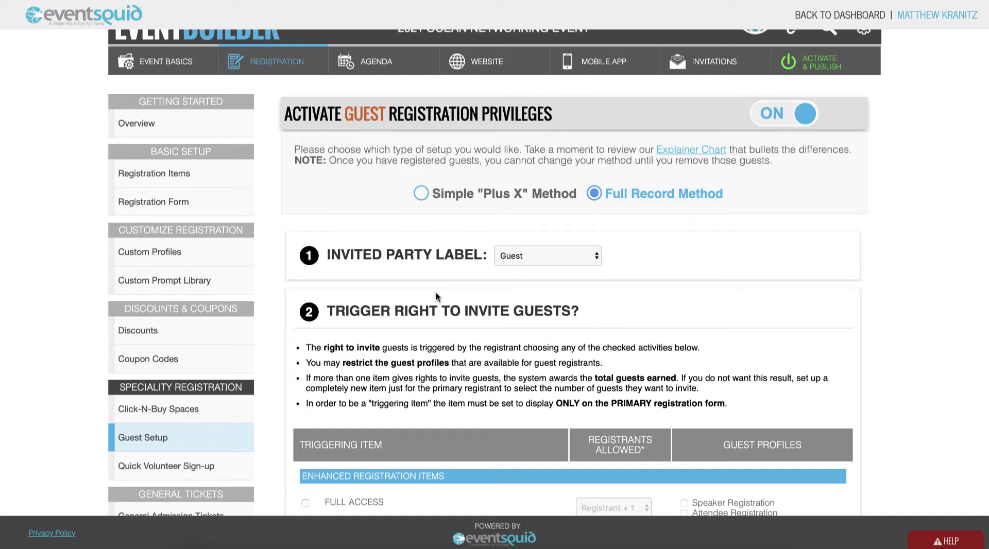
pyautogui.scroll(1, 688, 282)
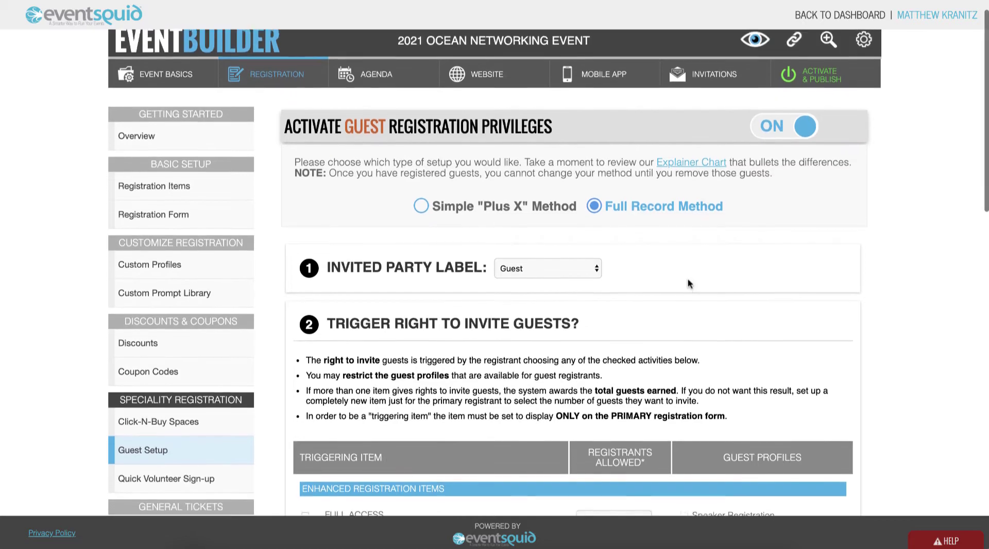
pyautogui.scroll(-3, 689, 282)
pyautogui.scroll(-5, 687, 282)
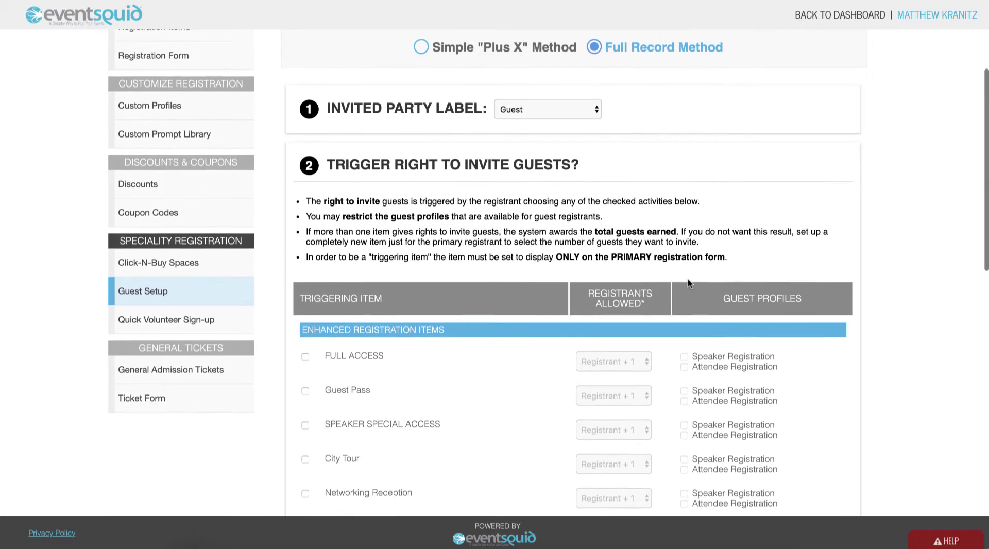
pyautogui.scroll(-1, 688, 282)
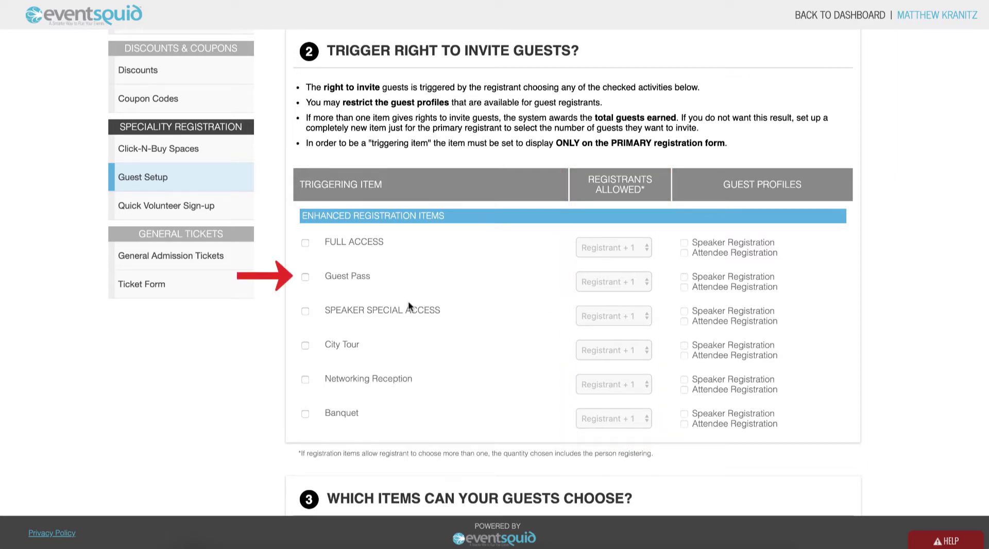
pyautogui.click(305, 276)
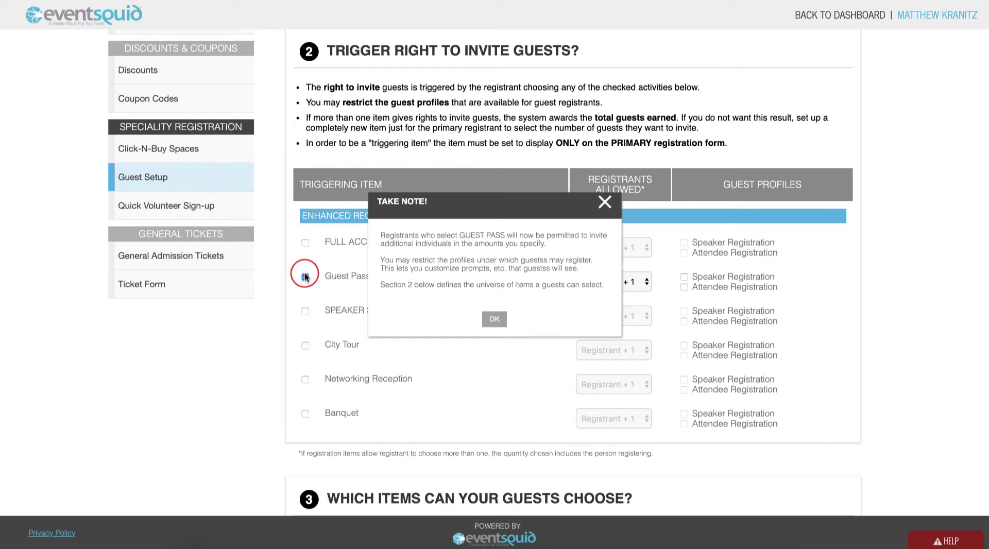
pyautogui.click(495, 320)
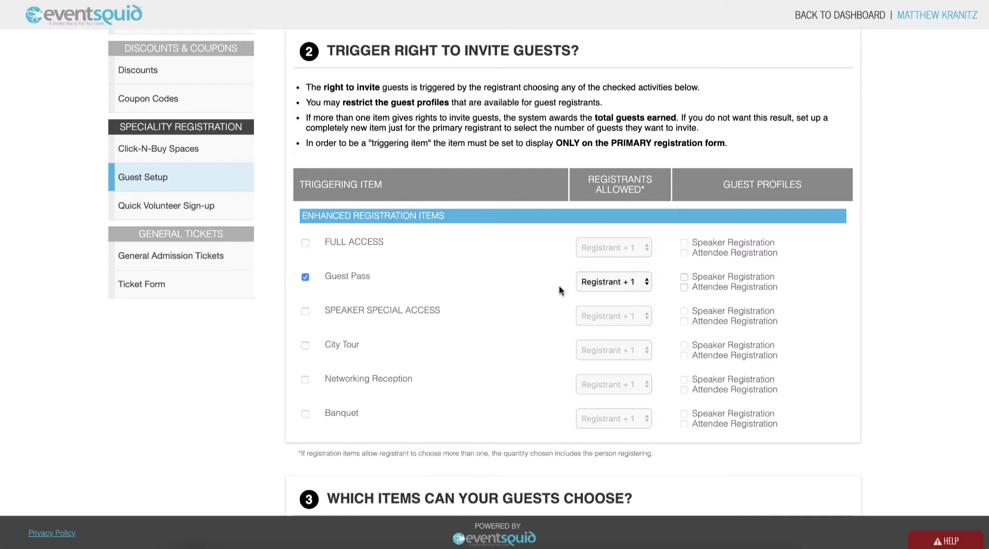
pyautogui.click(589, 285)
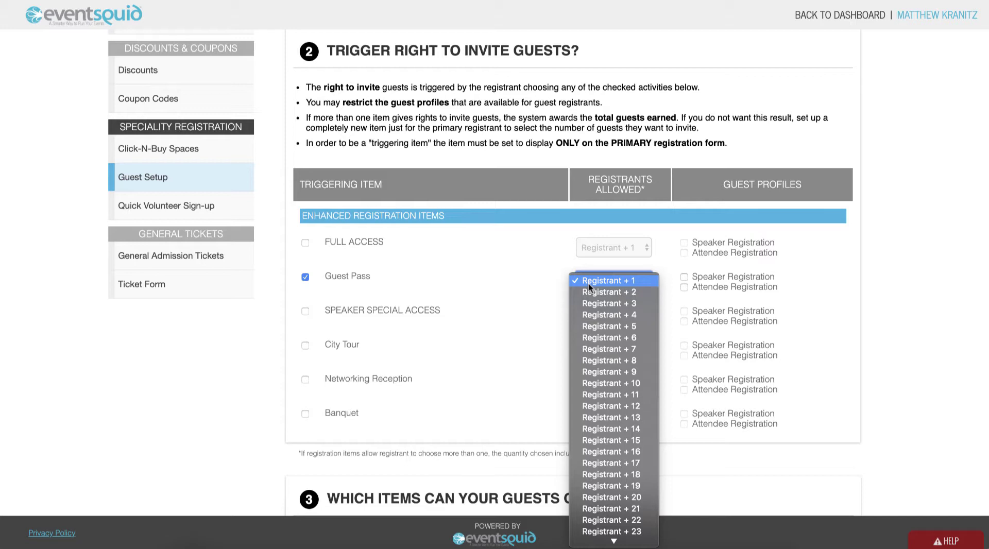
pyautogui.click(588, 283)
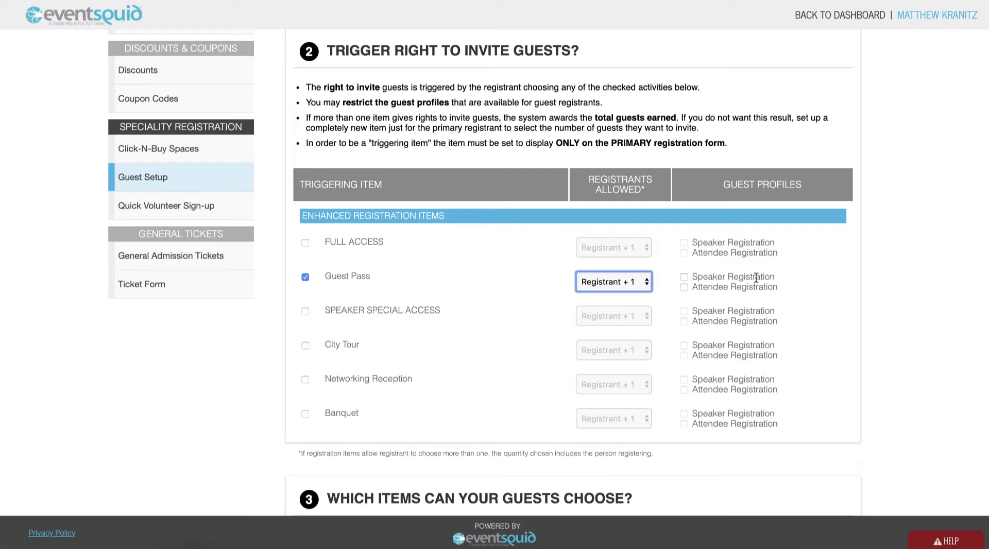
pyautogui.click(683, 287)
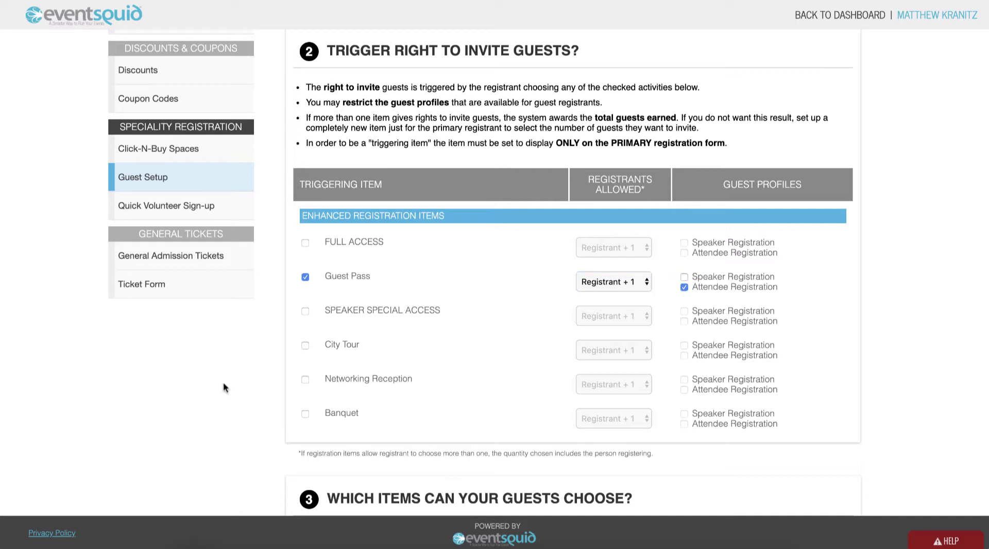
# Offer City Tour on both the primary and guest forms and accept the loss of its guest-triggering right
pyautogui.scroll(-8, 224, 384)
pyautogui.scroll(-1, 223, 387)
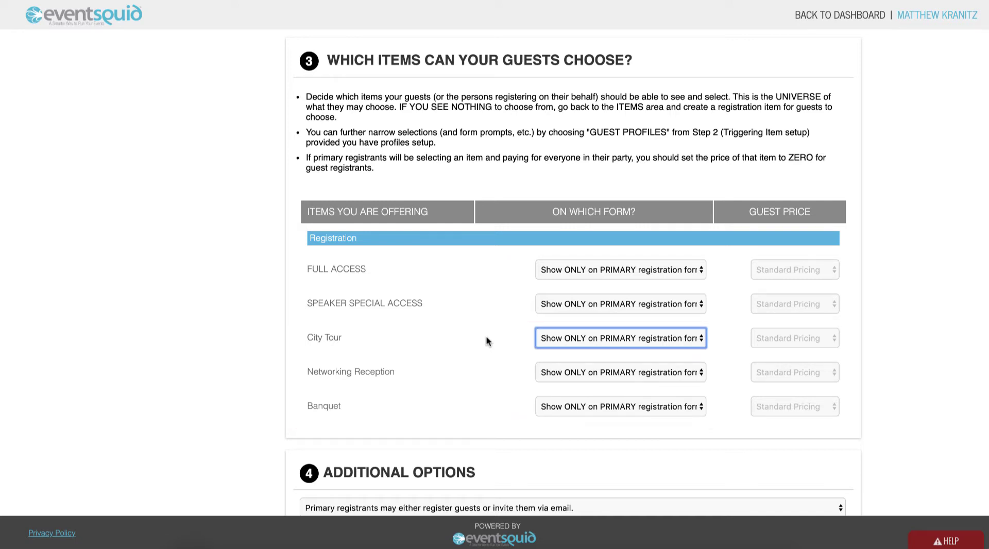
pyautogui.click(558, 338)
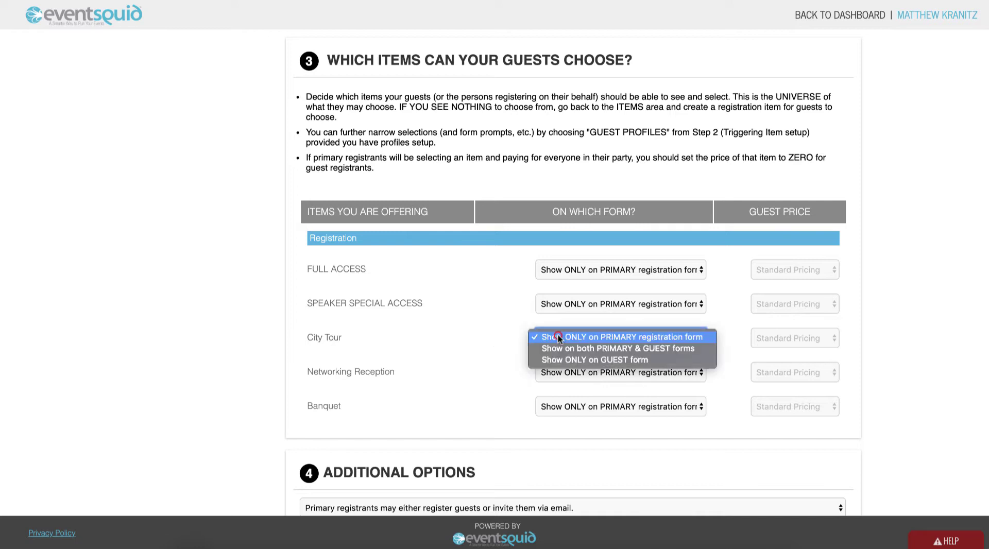
pyautogui.click(558, 348)
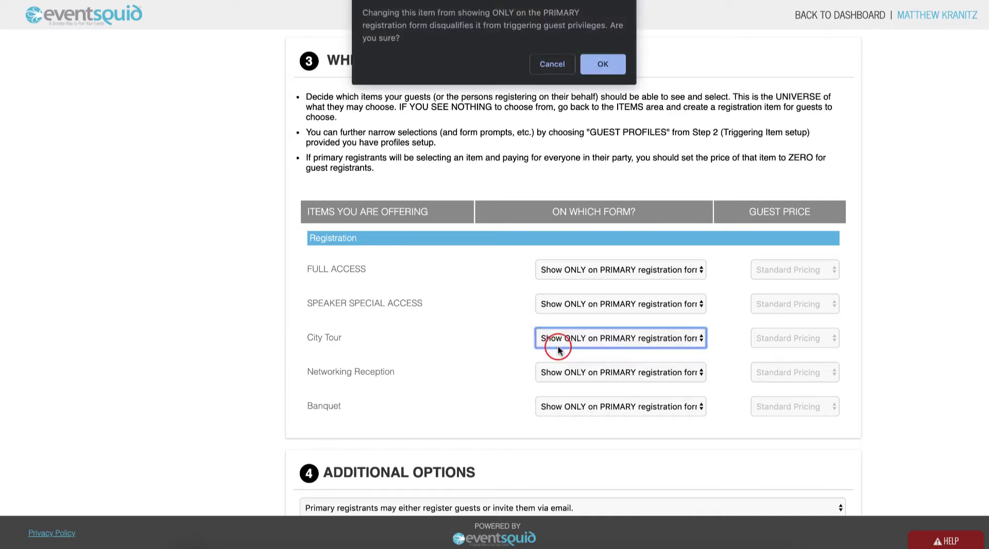
pyautogui.click(604, 64)
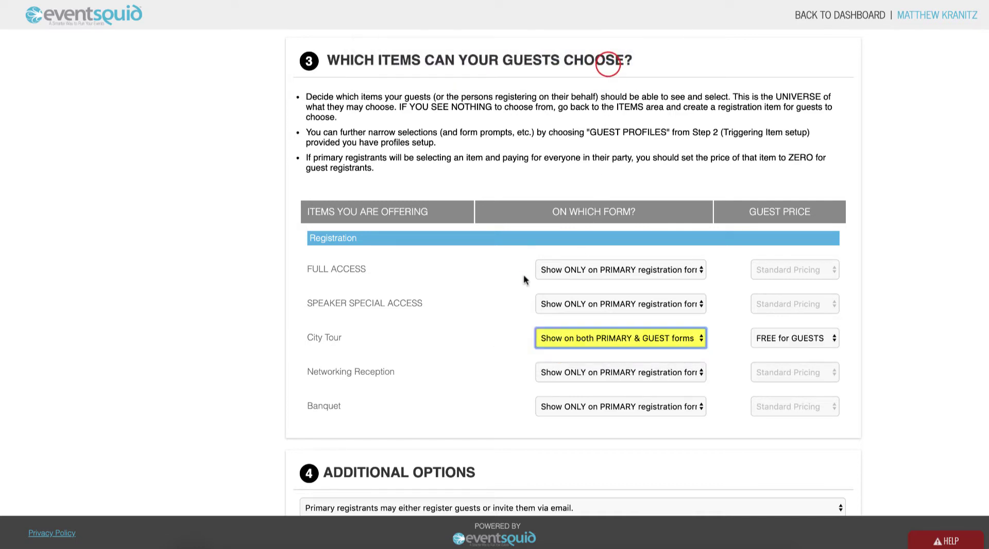
pyautogui.scroll(-1, 506, 349)
pyautogui.click(506, 349)
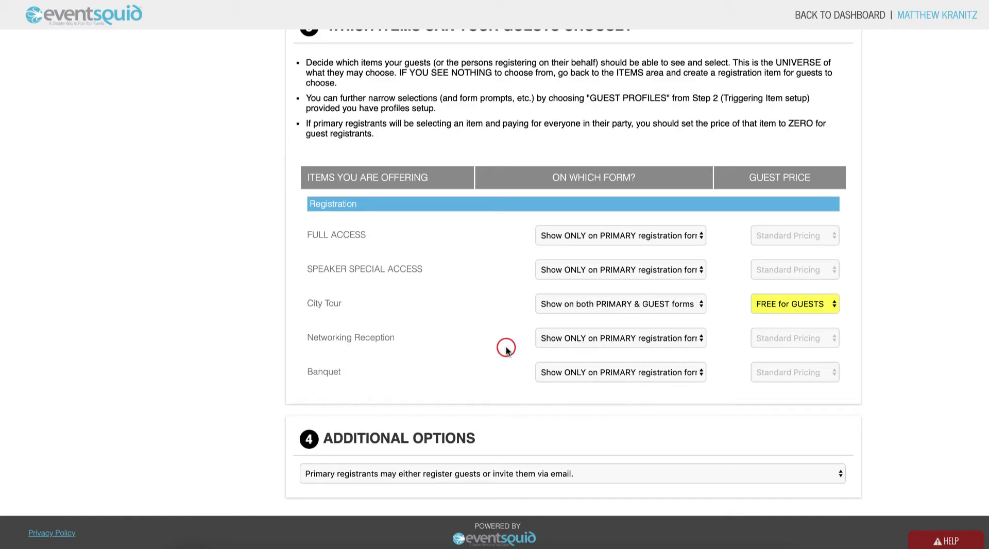
# Offer Networking Reception and Banquet on both the primary and guest forms, confirming each change
pyautogui.click(567, 338)
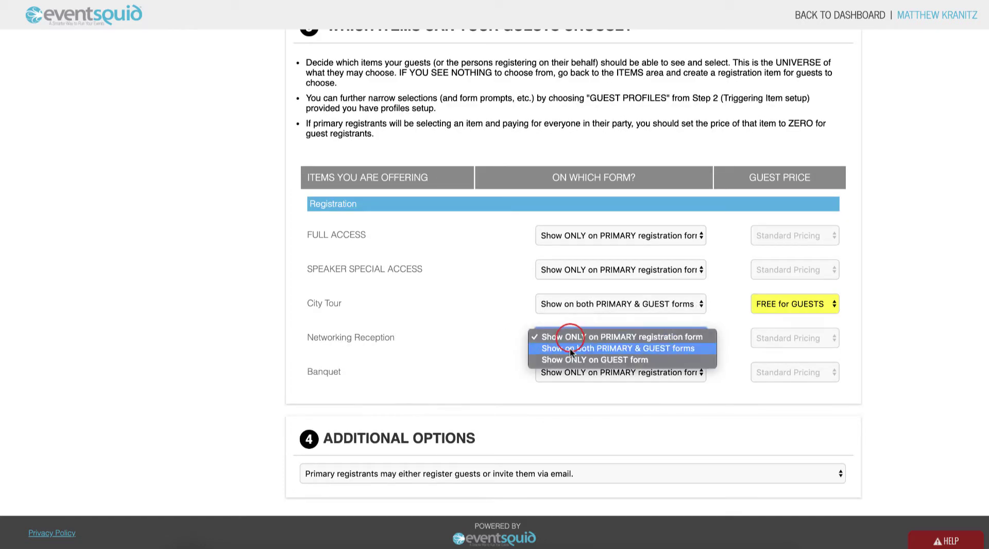
pyautogui.click(570, 349)
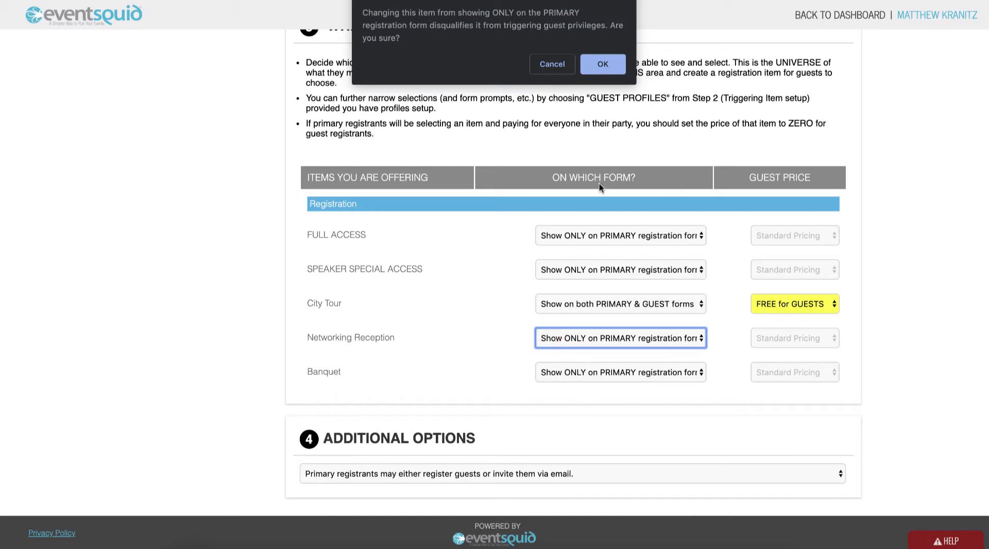
pyautogui.click(604, 65)
pyautogui.scroll(-1, 605, 334)
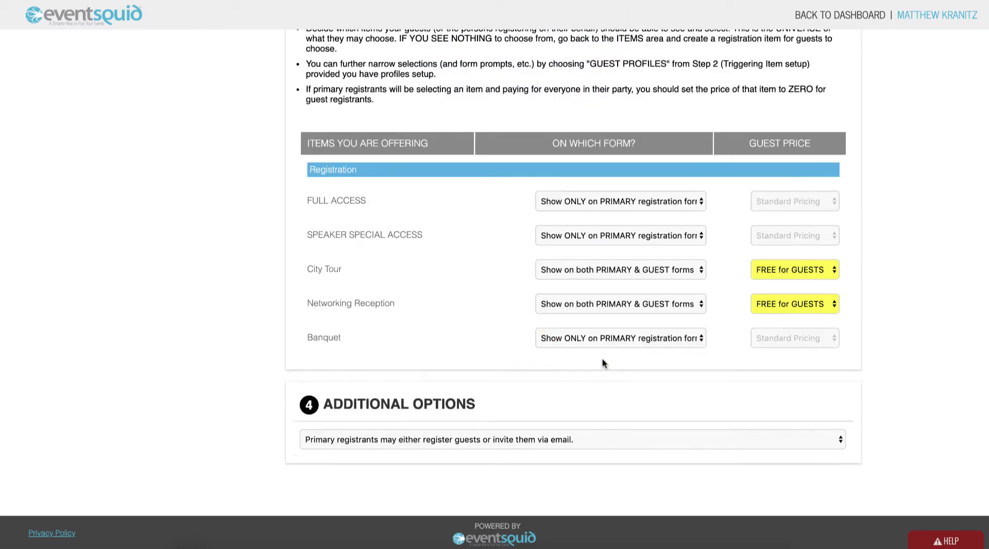
pyautogui.click(606, 344)
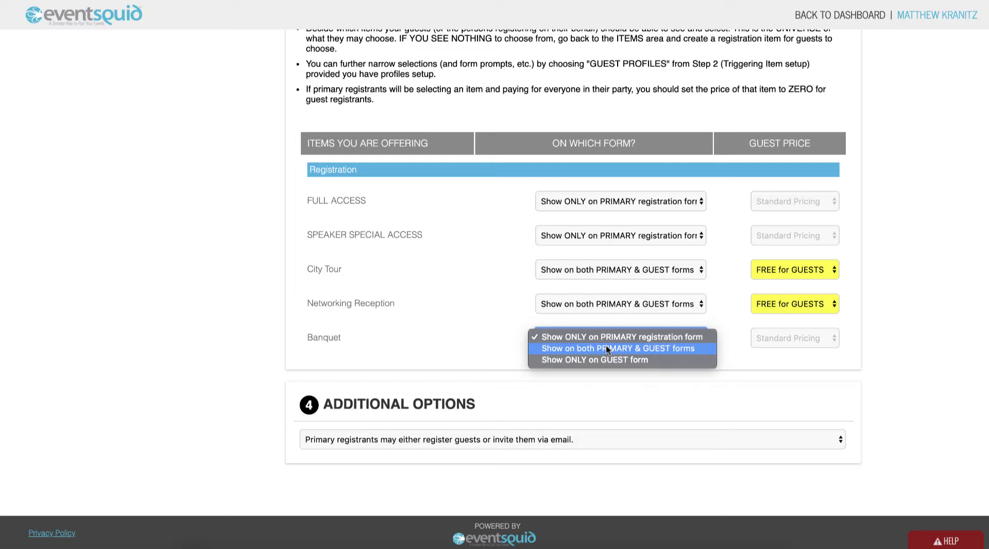
pyautogui.click(608, 349)
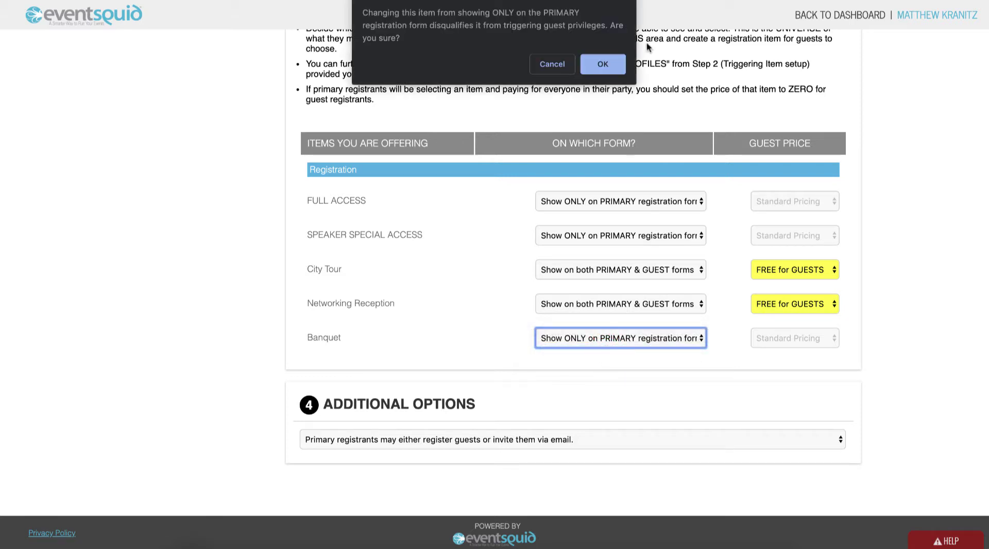
pyautogui.click(602, 64)
pyautogui.scroll(-1, 522, 179)
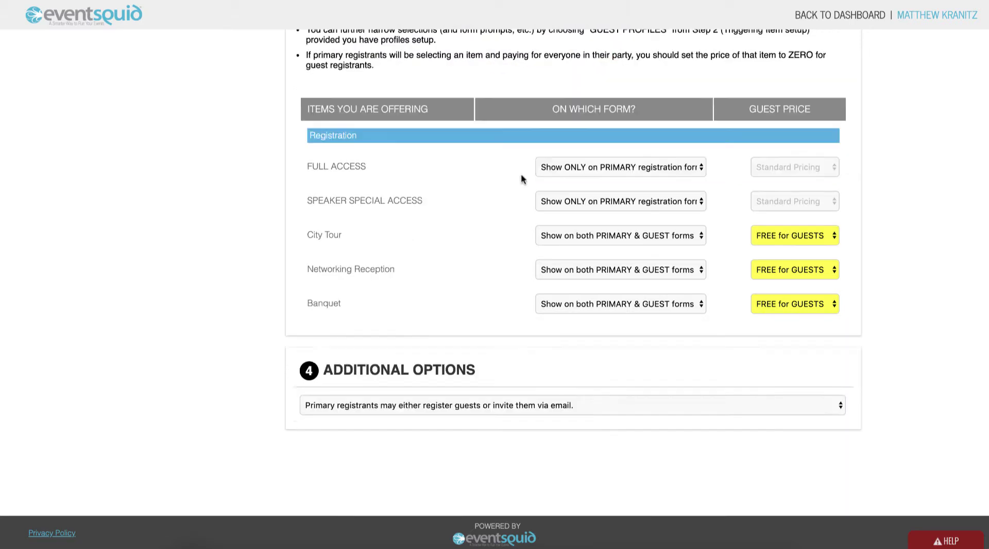
pyautogui.click(489, 246)
pyautogui.scroll(-2, 172, 348)
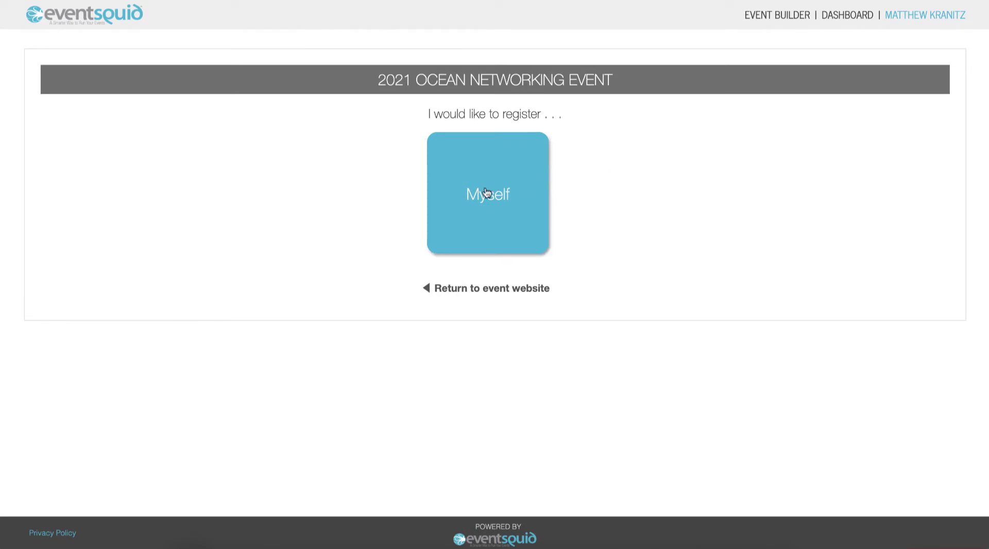
# Begin registering yourself under the Attendee Registration profile and accept the prefilled personal information
pyautogui.click(486, 192)
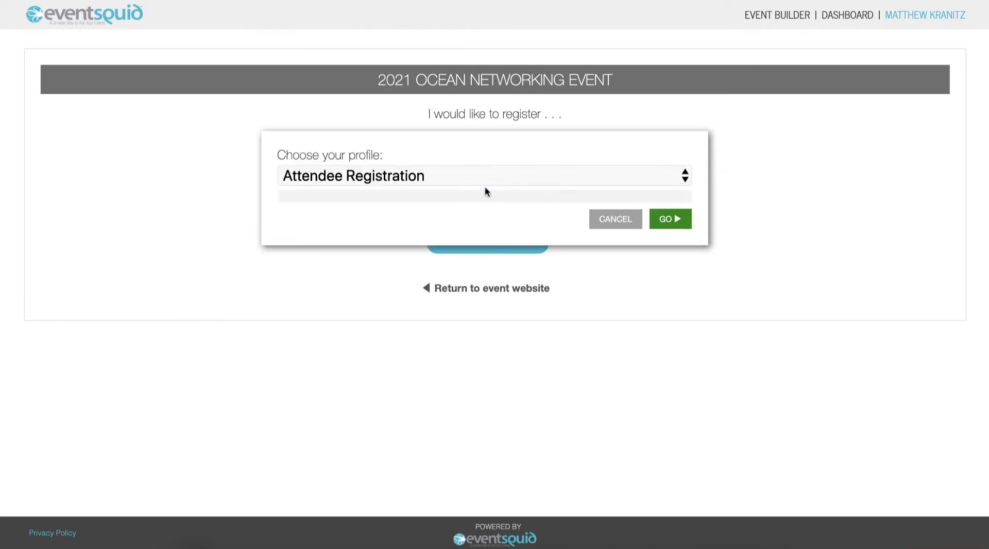
pyautogui.click(670, 219)
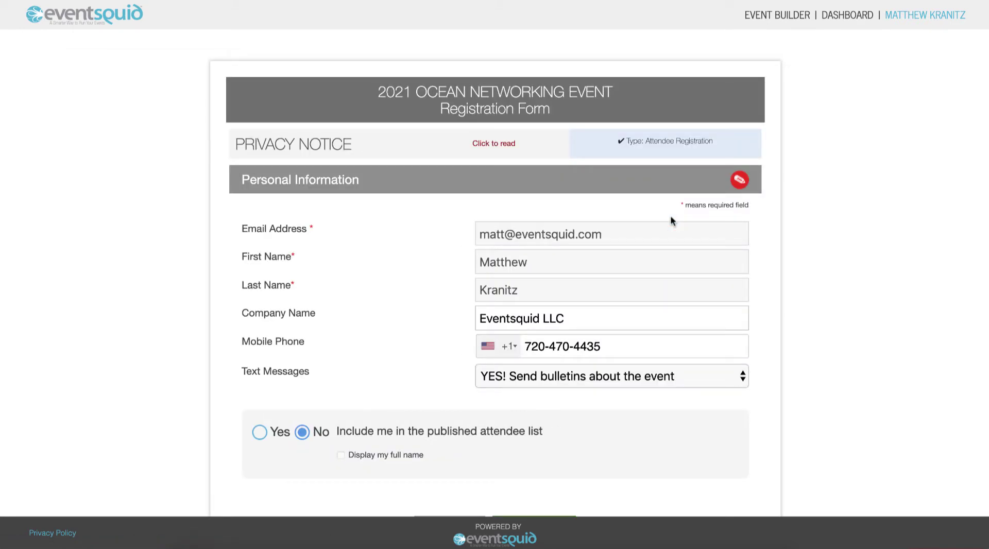
pyautogui.scroll(-1, 671, 220)
pyautogui.scroll(-2, 671, 217)
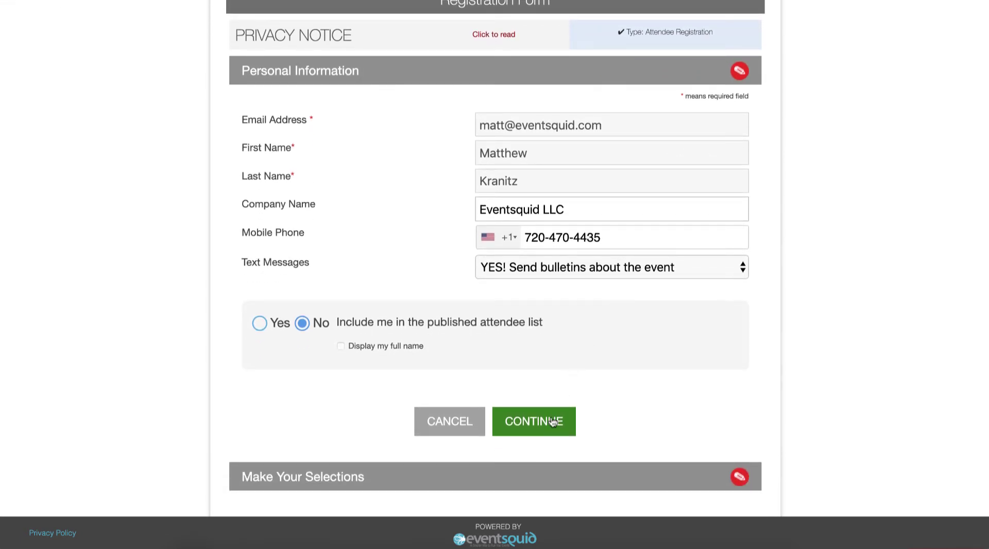
pyautogui.click(553, 418)
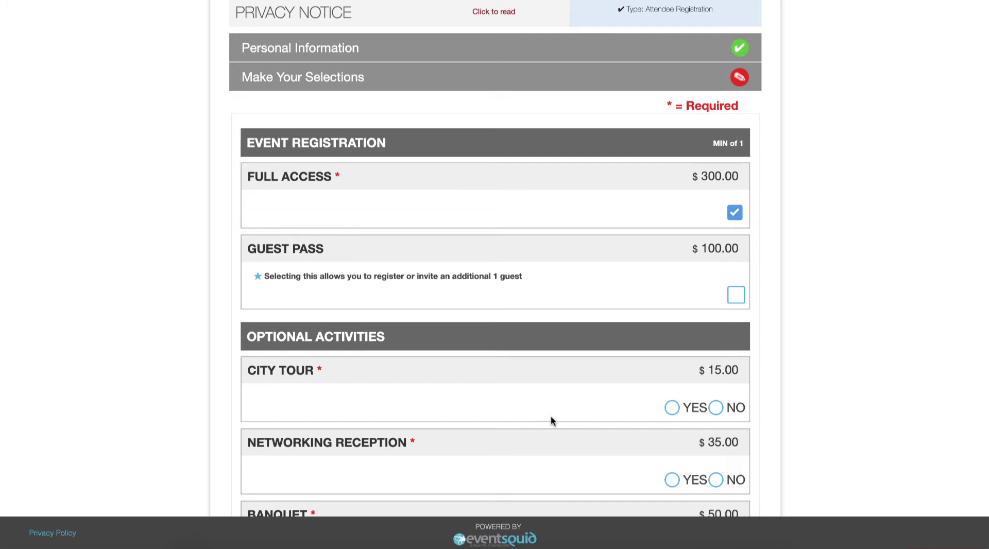
# Add the Guest Pass, accept City Tour and Banquet, decline Networking Reception, and confirm the primary registrant's selections
pyautogui.scroll(-1, 551, 421)
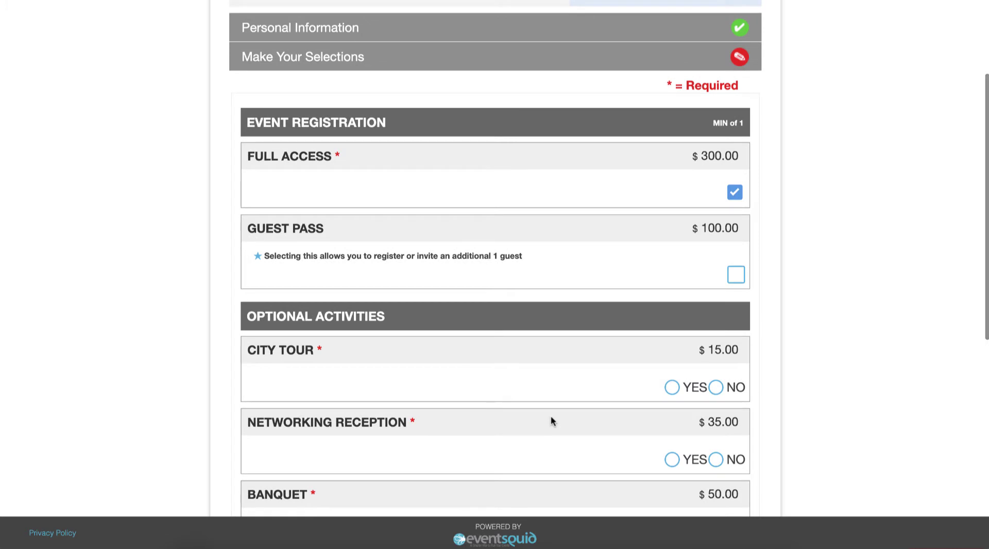
pyautogui.click(736, 276)
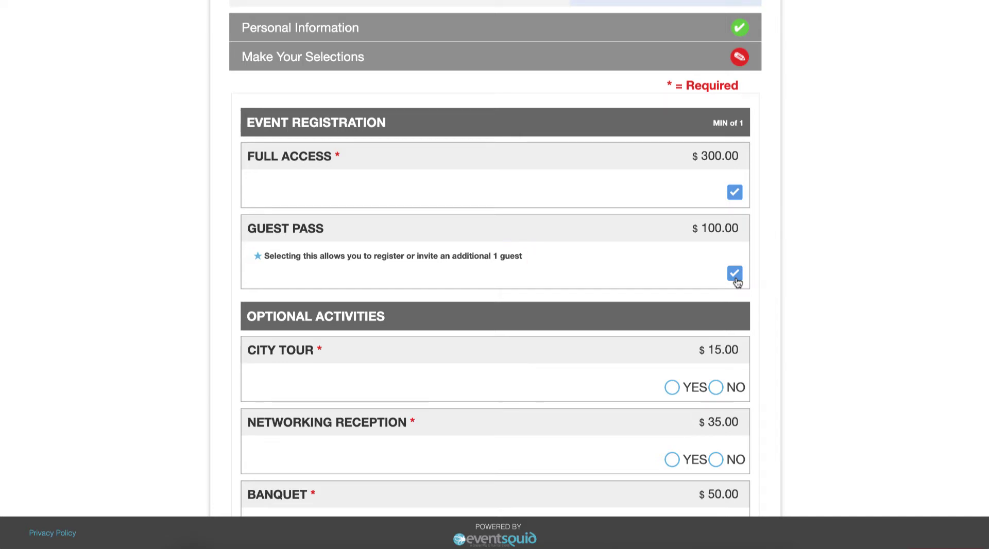
pyautogui.scroll(-3, 736, 282)
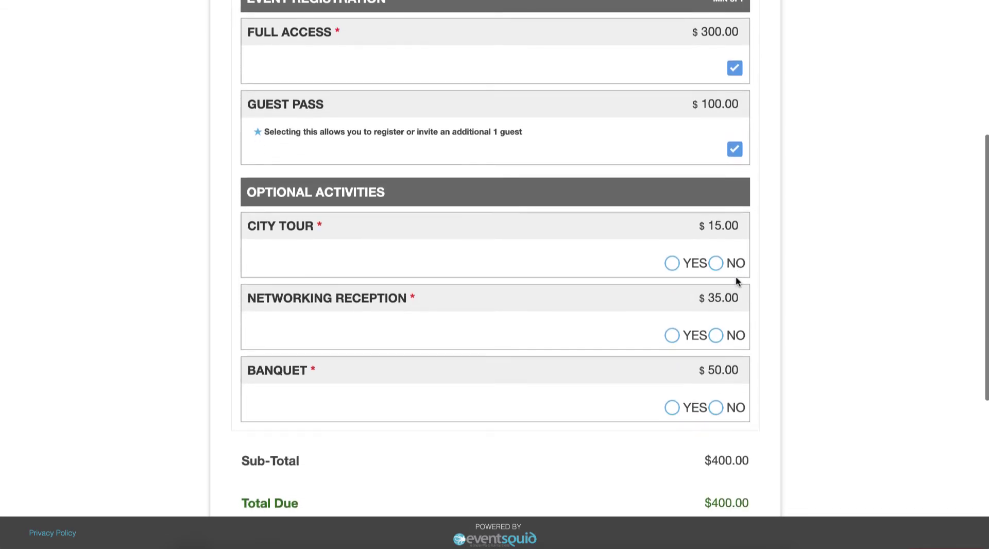
pyautogui.click(673, 263)
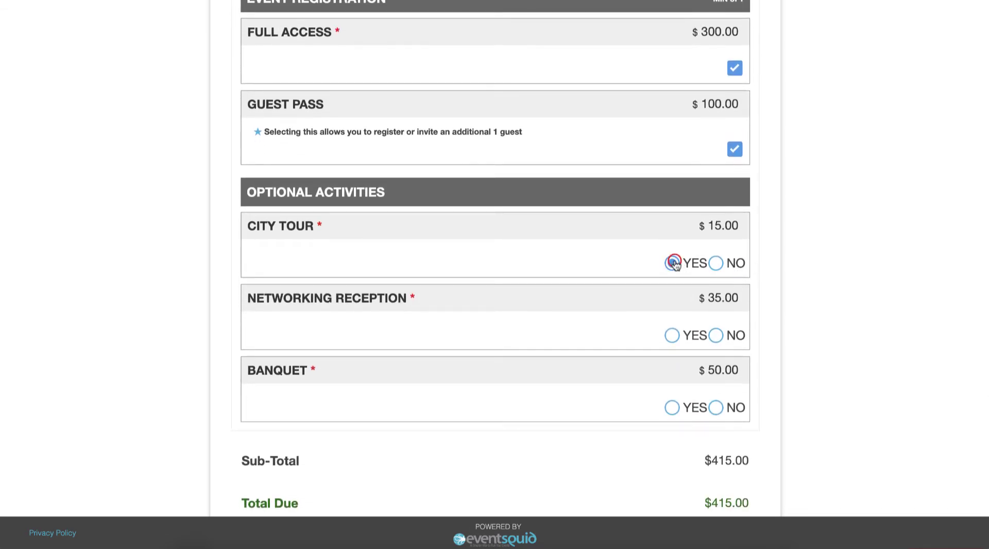
pyautogui.click(716, 335)
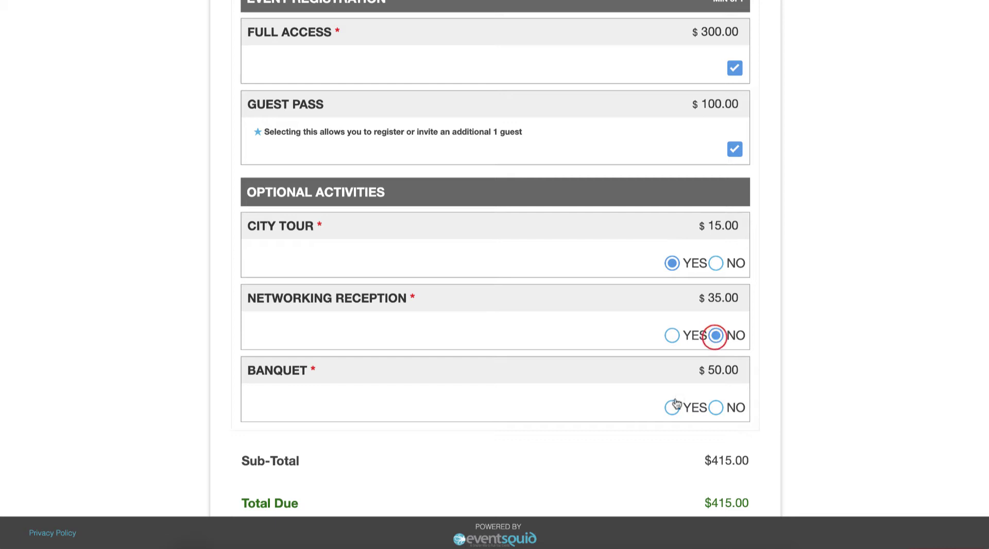
pyautogui.click(671, 407)
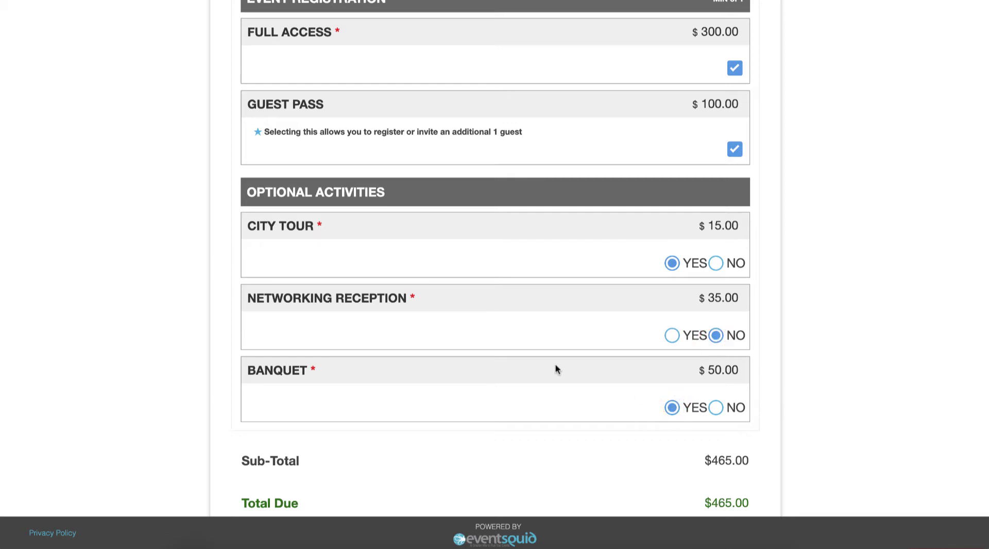
pyautogui.scroll(-2, 554, 364)
pyautogui.scroll(-1, 555, 368)
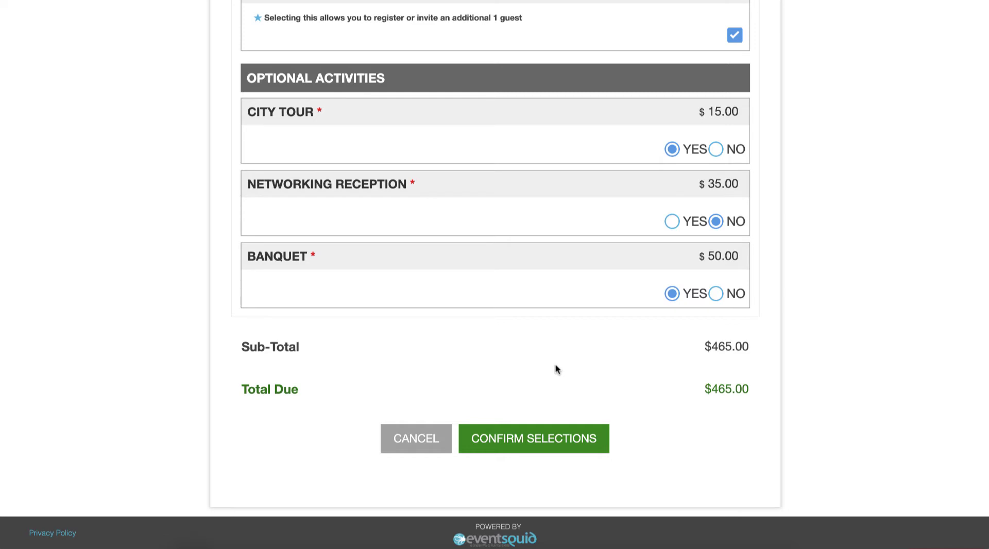
pyautogui.click(537, 435)
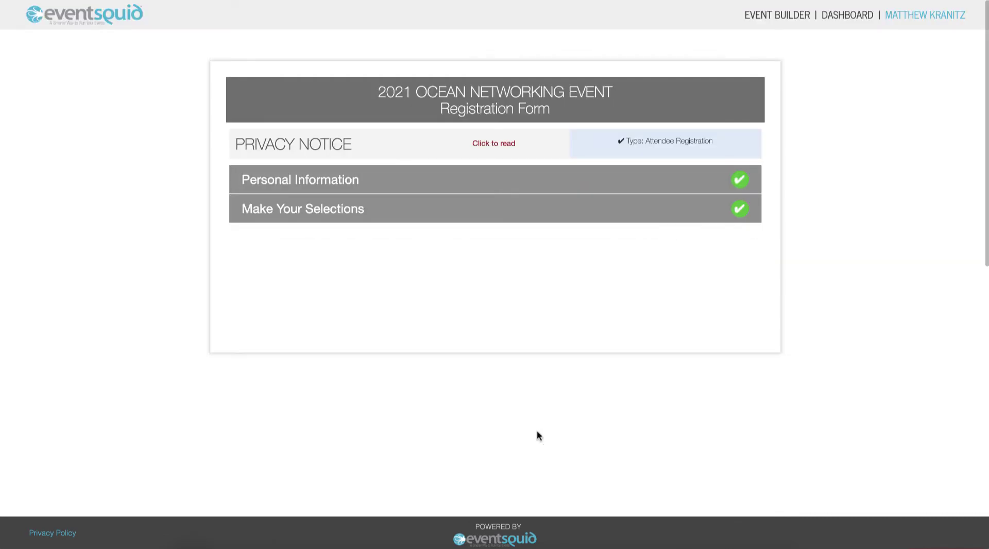
# Choose to add a guest before checkout, enter the guest's email, and register this person directly
pyautogui.click(556, 264)
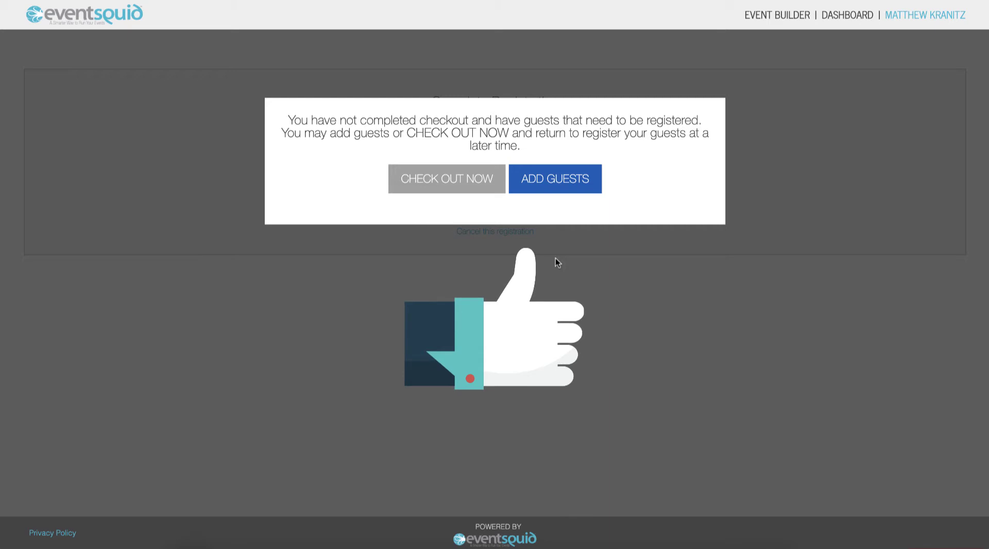
pyautogui.click(574, 185)
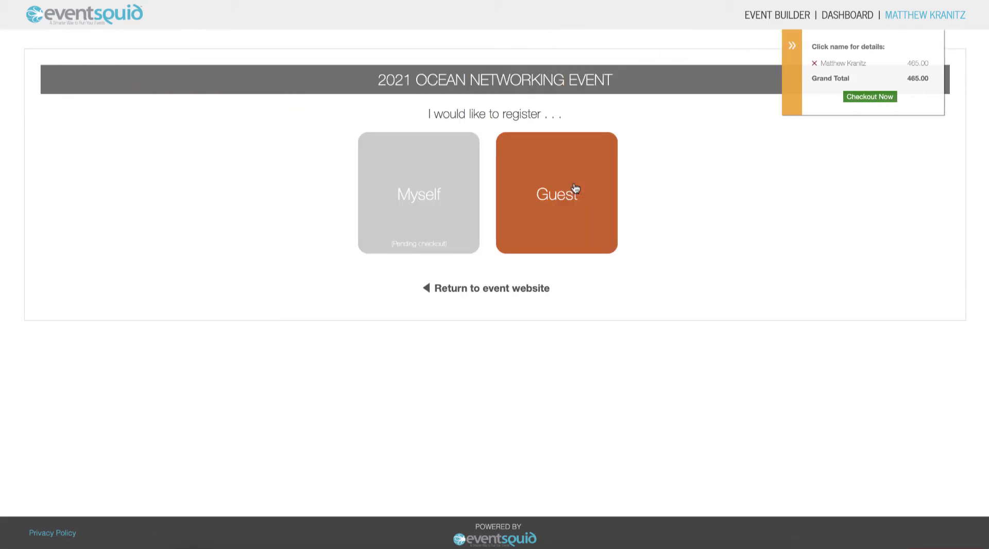
pyautogui.click(575, 188)
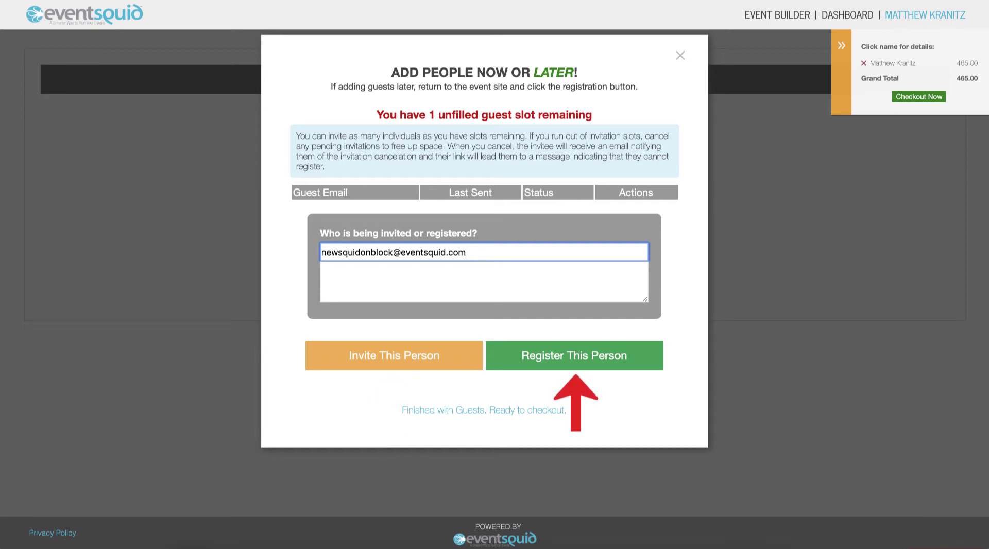
pyautogui.click(556, 360)
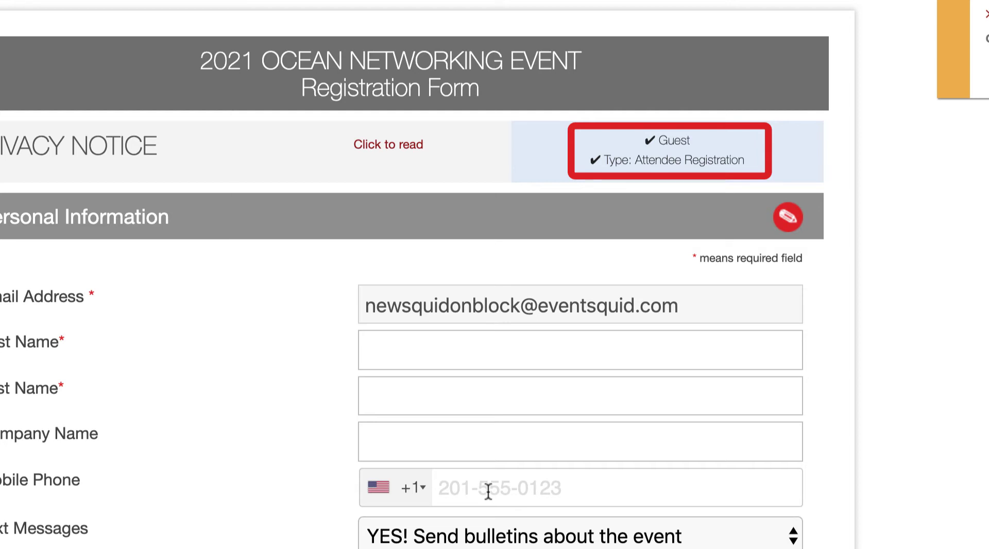
# Fill in the guest's first and last name with company Eventsquid LLC, and continue to the item selections
pyautogui.click(253, 535)
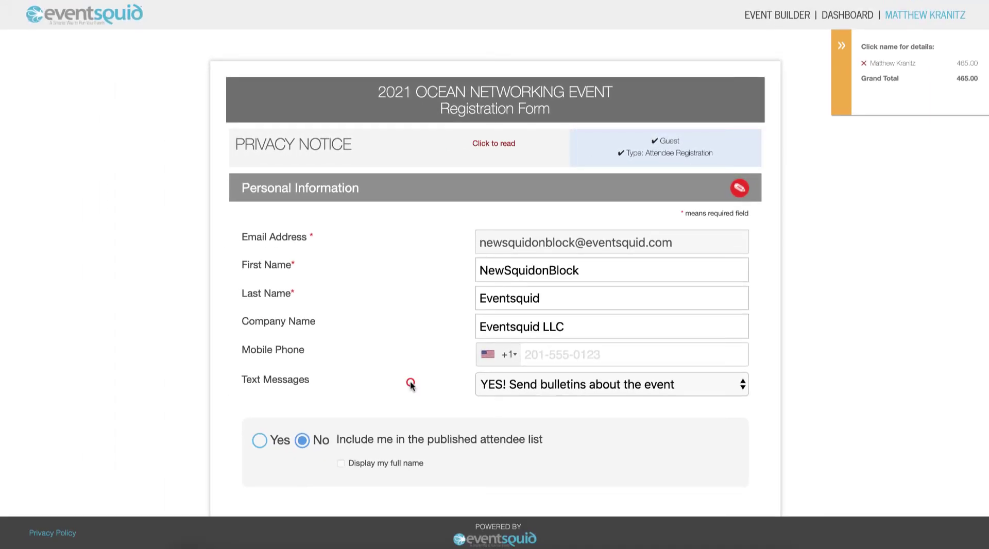
pyautogui.scroll(-3, 410, 385)
pyautogui.click(522, 400)
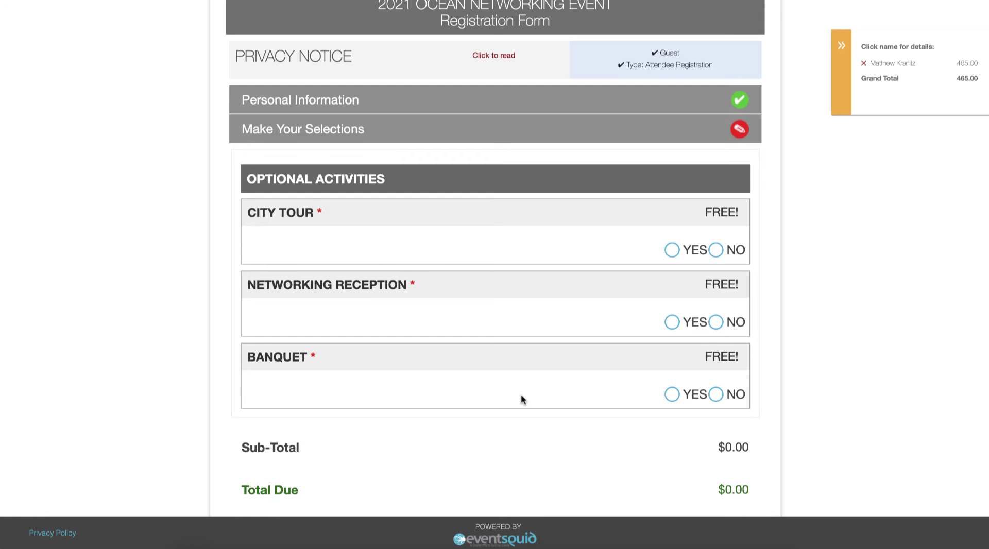
# Decline City Tour, Networking Reception and Banquet for the guest and confirm the selections
pyautogui.click(716, 250)
pyautogui.click(715, 322)
pyautogui.click(715, 394)
pyautogui.scroll(-2, 574, 412)
pyautogui.scroll(-1, 575, 413)
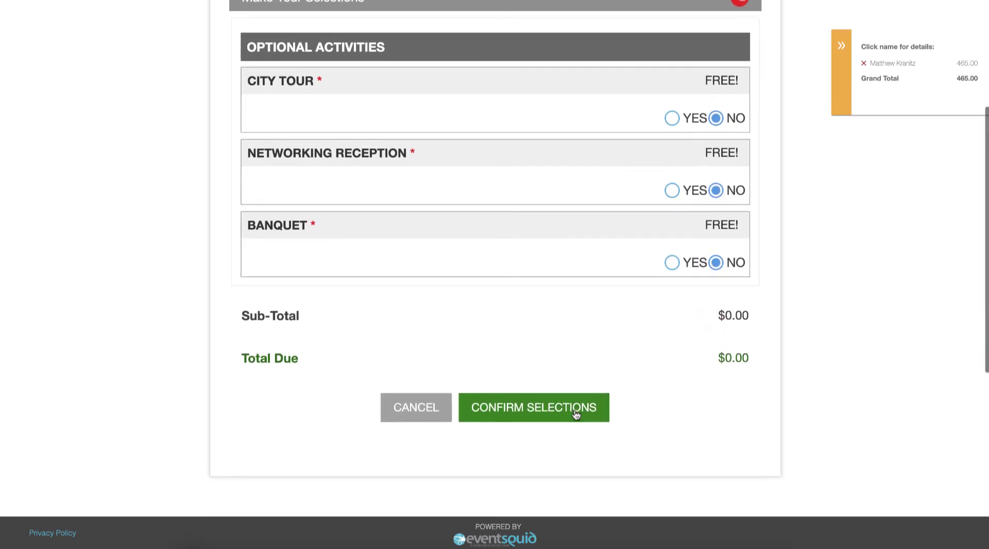
pyautogui.click(551, 412)
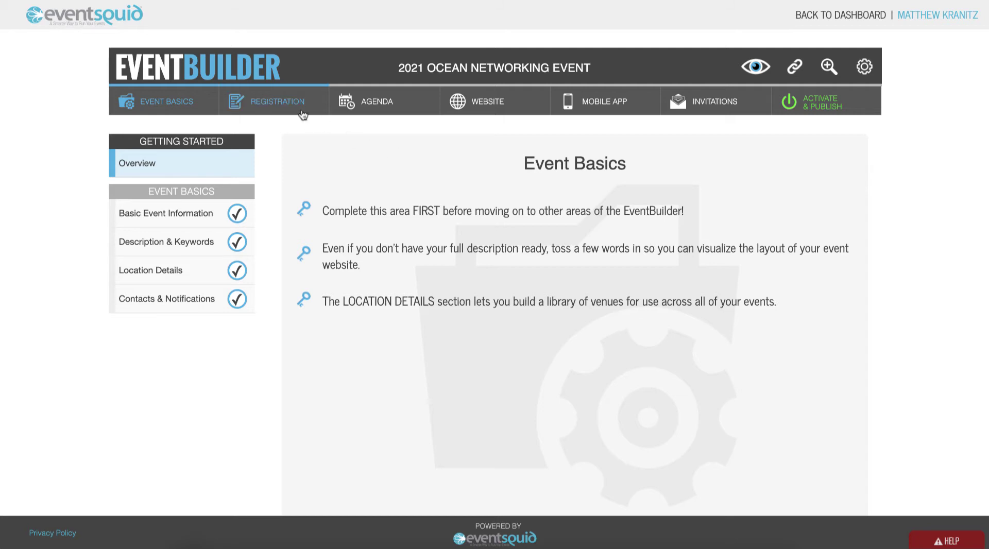
# Create an enhanced registration item named Prepaid Guest Pass in the EVENT REGISTRATION group, keeping the guest/additional attendee option
pyautogui.click(290, 104)
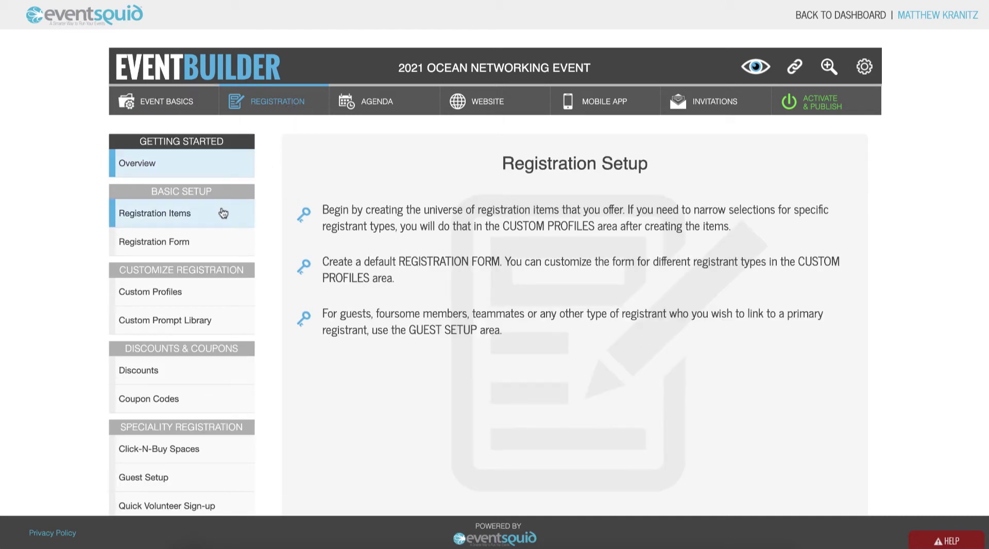
pyautogui.click(223, 213)
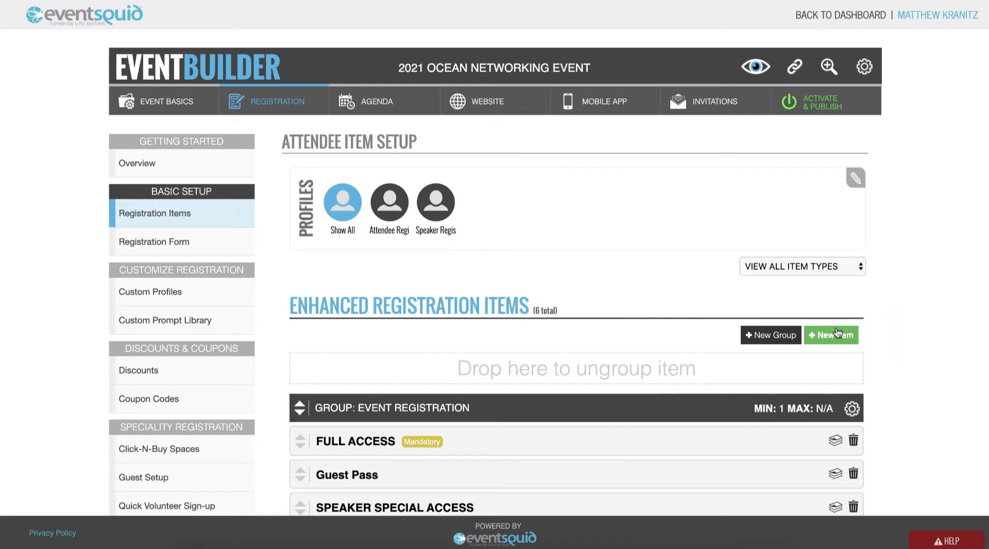
pyautogui.click(837, 334)
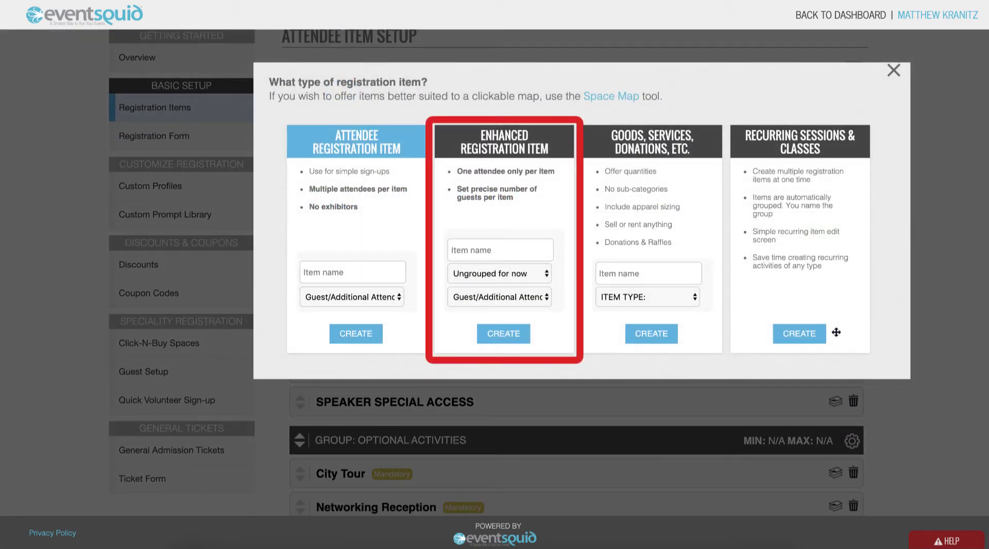
pyautogui.click(508, 251)
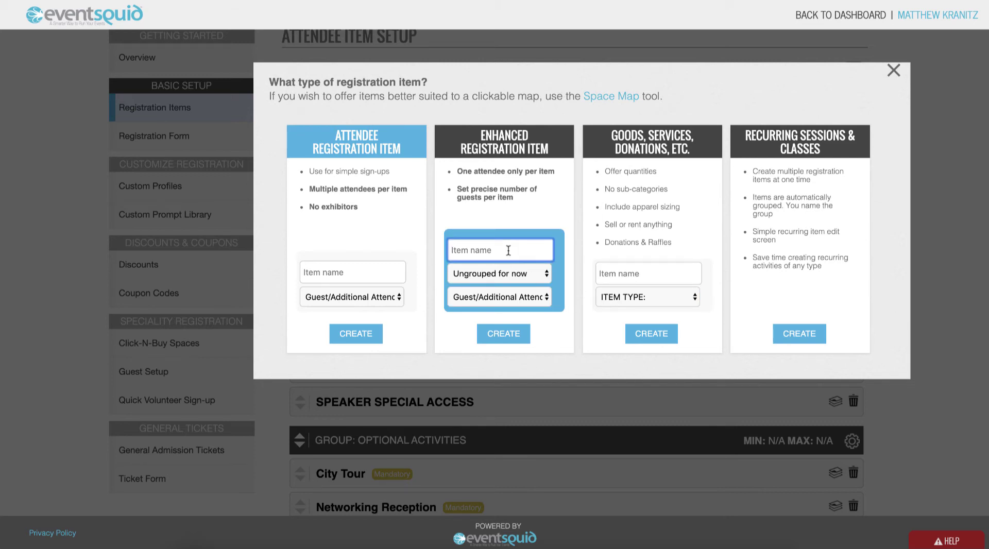
pyautogui.write('Prepaid Guest Pass')
pyautogui.click(476, 273)
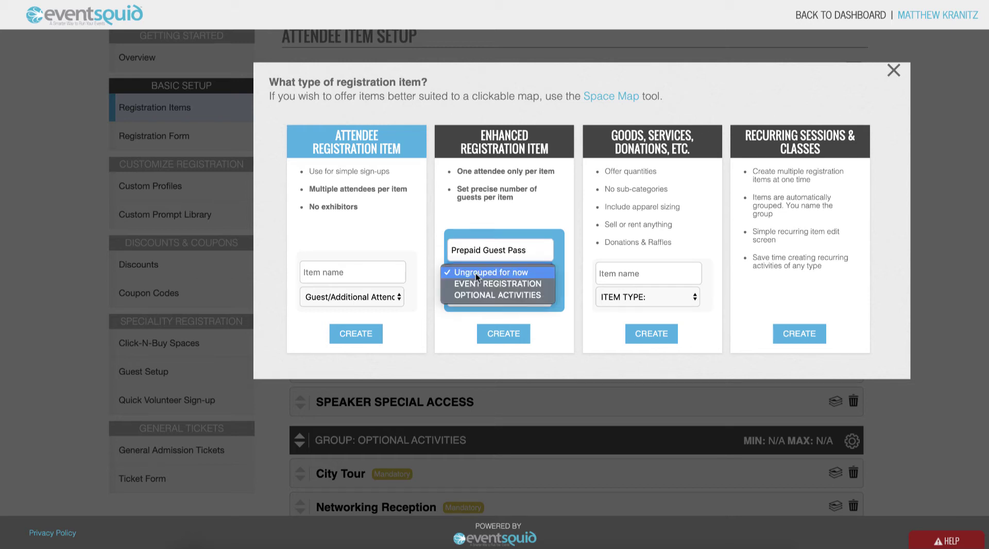
pyautogui.click(477, 283)
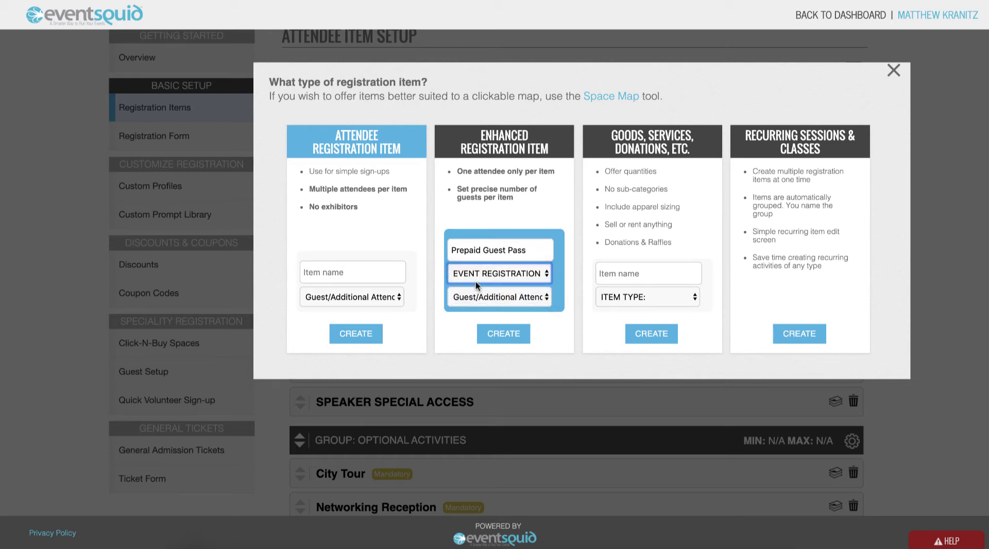
pyautogui.click(503, 333)
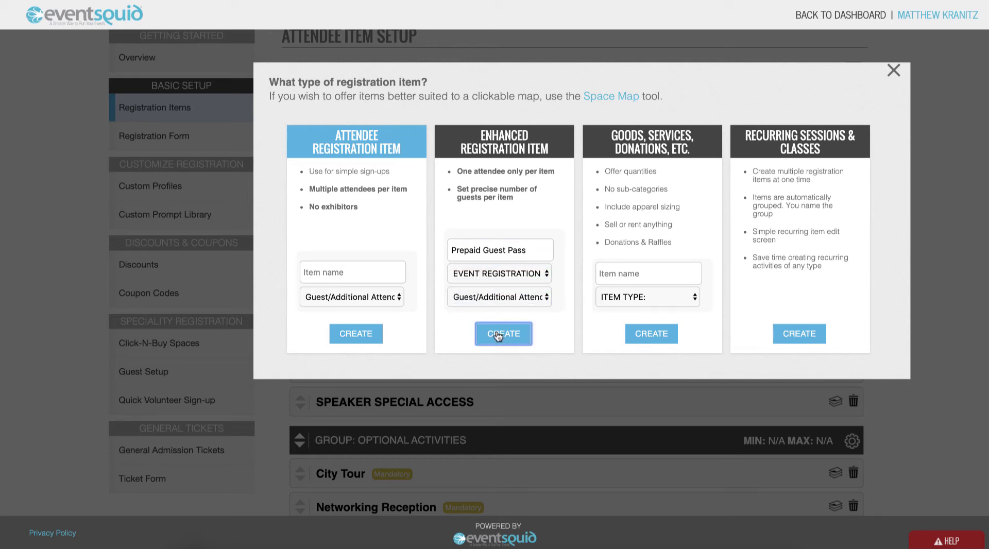
# Make the Prepaid Guest Pass mandatory by setting "Registrant must choose this" to YES
pyautogui.scroll(-4, 498, 336)
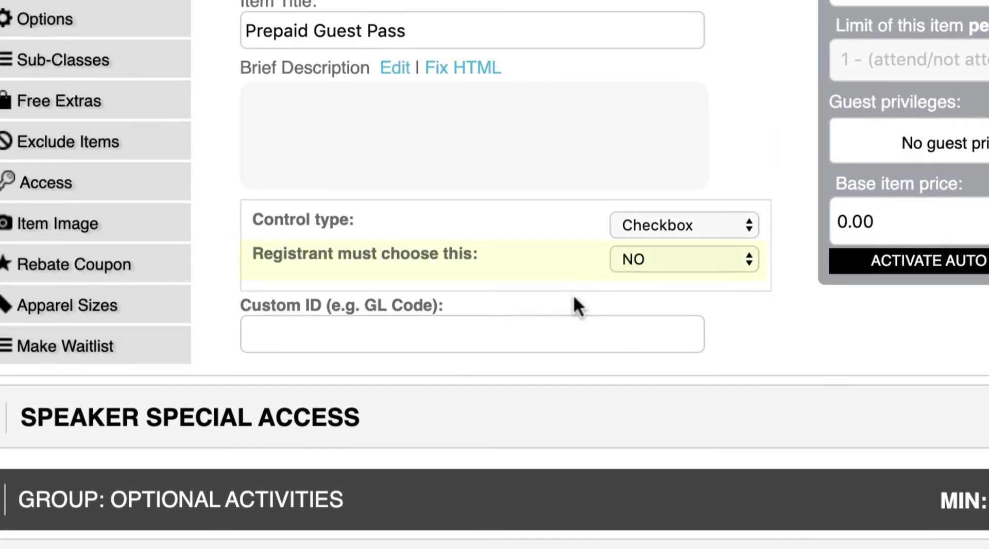
pyautogui.click(638, 259)
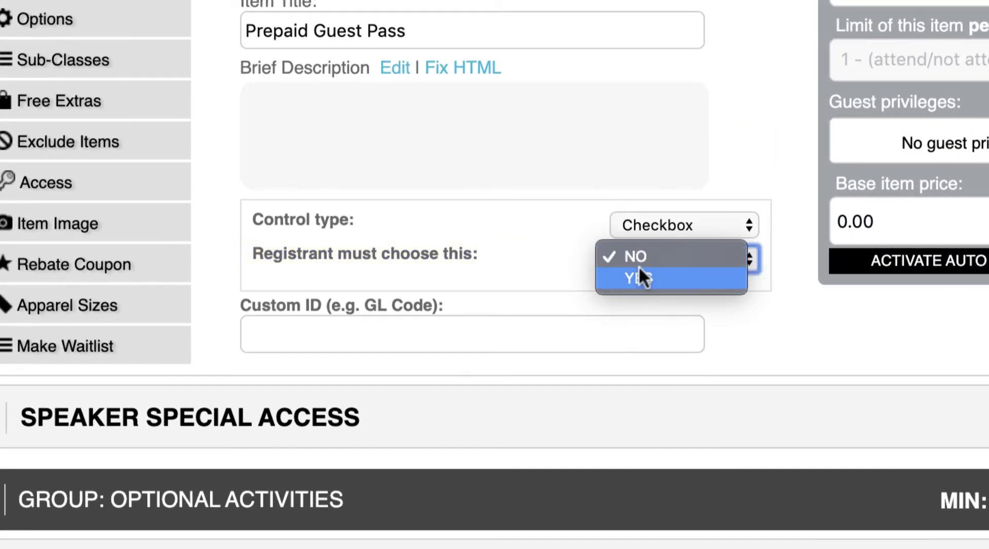
pyautogui.press('Escape')
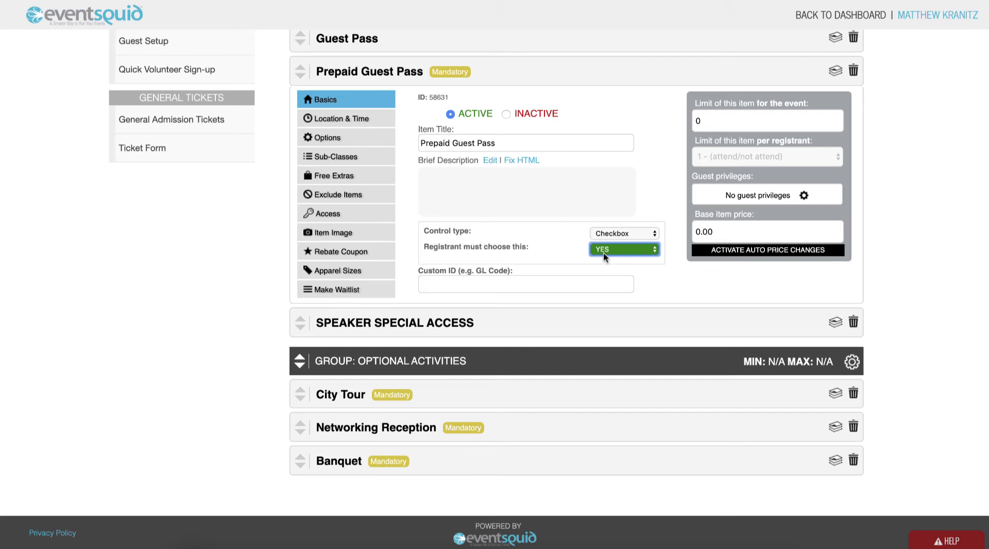
pyautogui.click(251, 221)
# Include the Prepaid Guest Pass among the items offered in the Attendee Registration custom profile
pyautogui.scroll(2, 251, 221)
pyautogui.scroll(6, 252, 221)
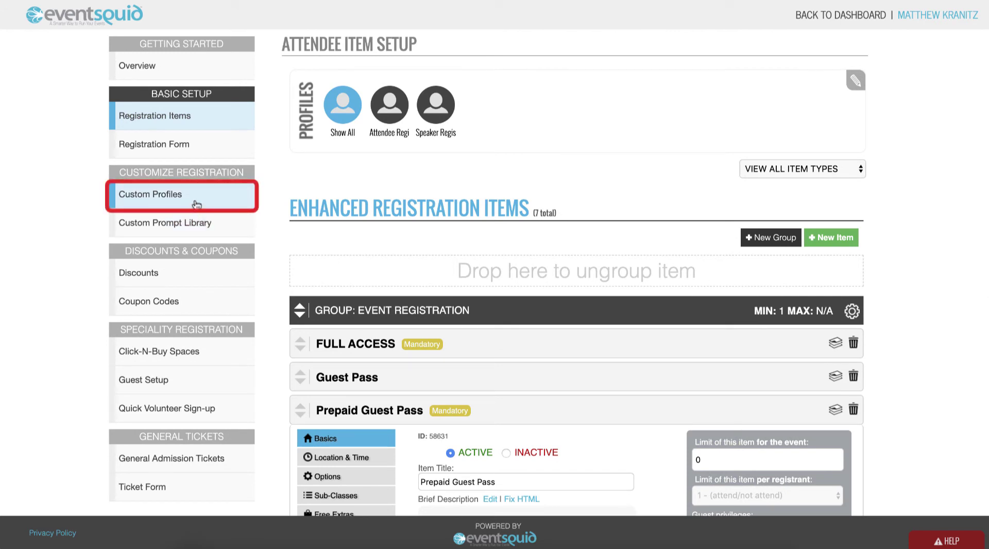
pyautogui.click(196, 206)
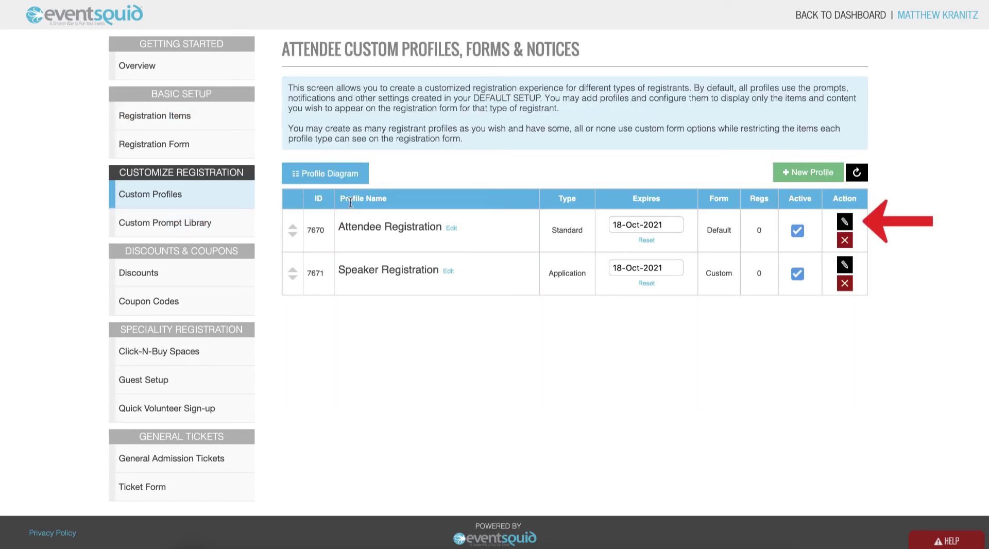
pyautogui.click(845, 222)
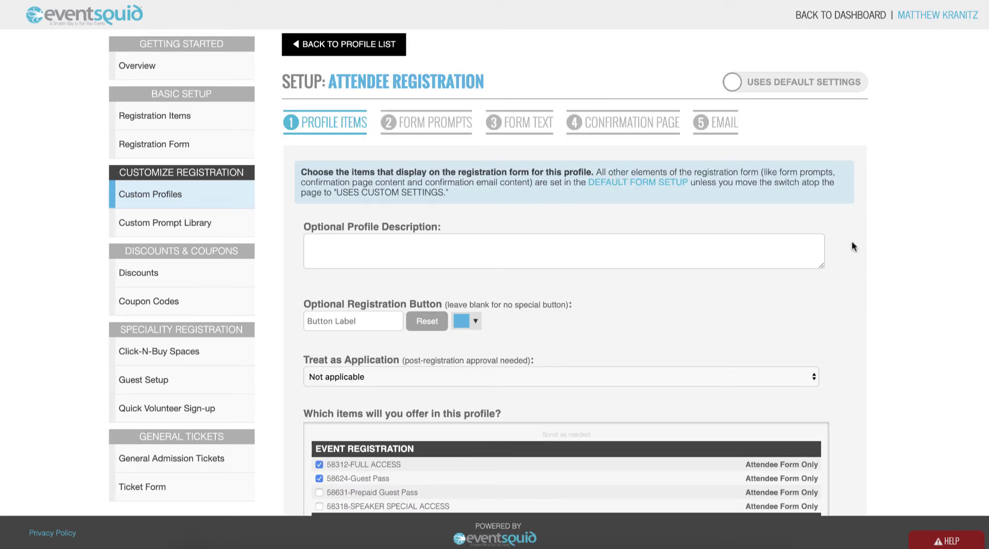
pyautogui.scroll(-5, 852, 246)
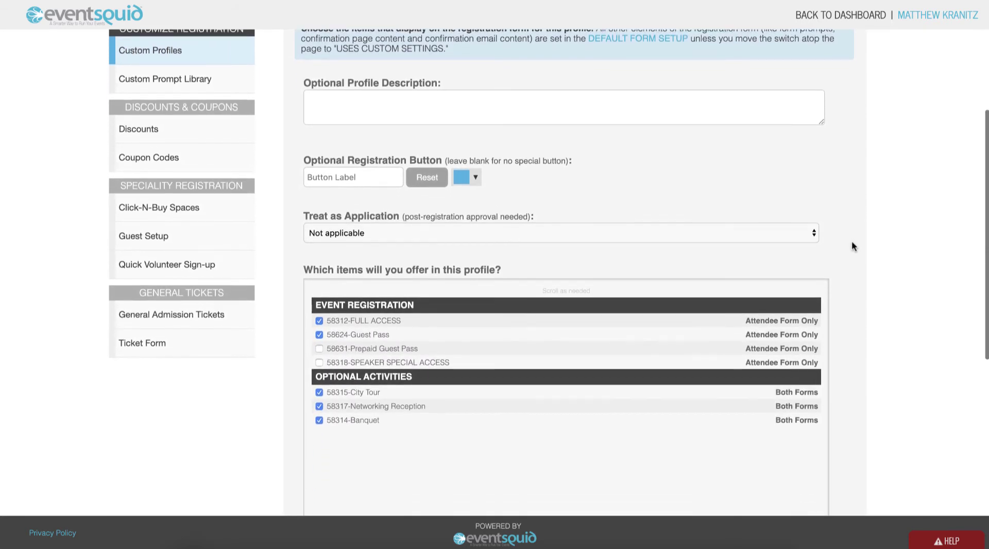
pyautogui.scroll(-2, 852, 246)
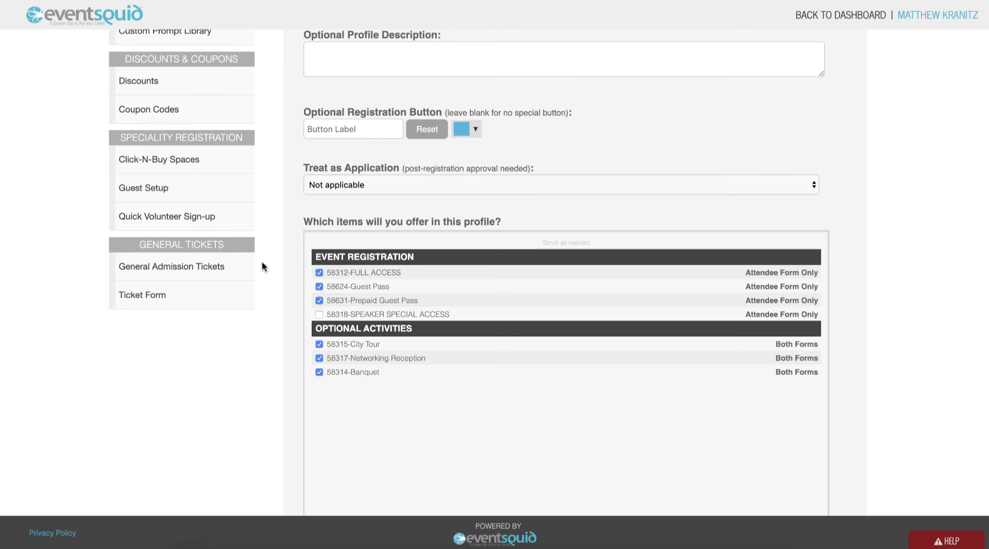
# In the guest setup, set the Prepaid Guest Pass to "Show ONLY on GUEST form" and accept the change
pyautogui.scroll(2, 262, 260)
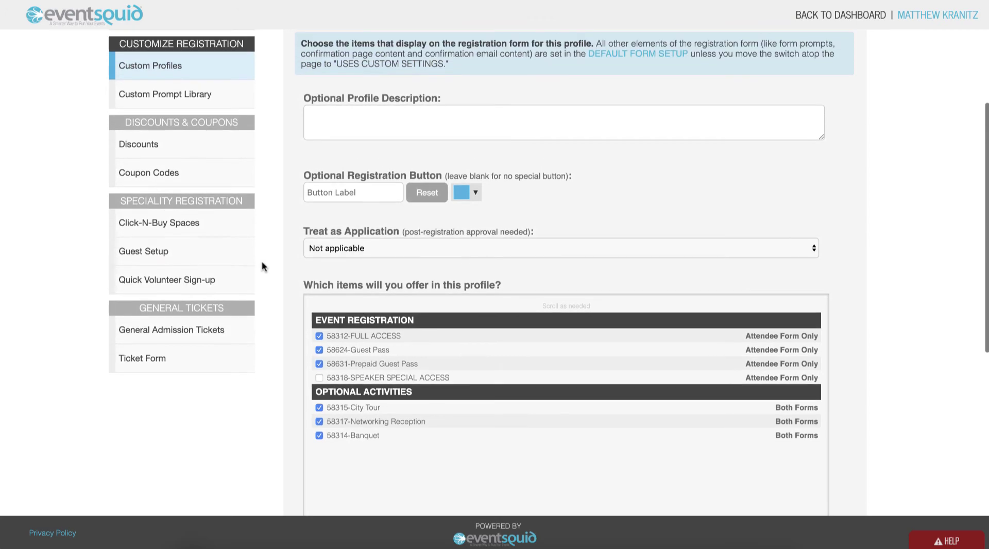
pyautogui.click(207, 252)
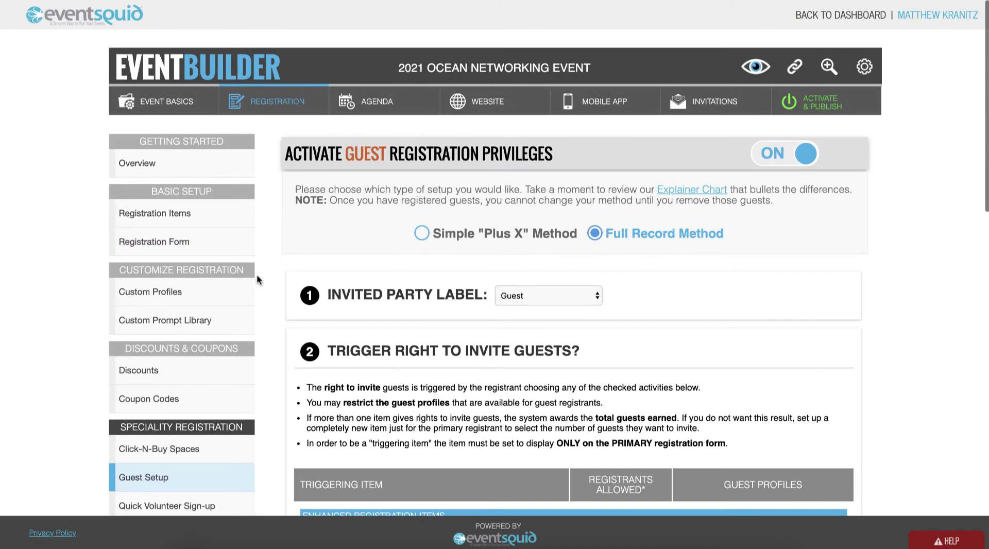
pyautogui.scroll(-5, 344, 330)
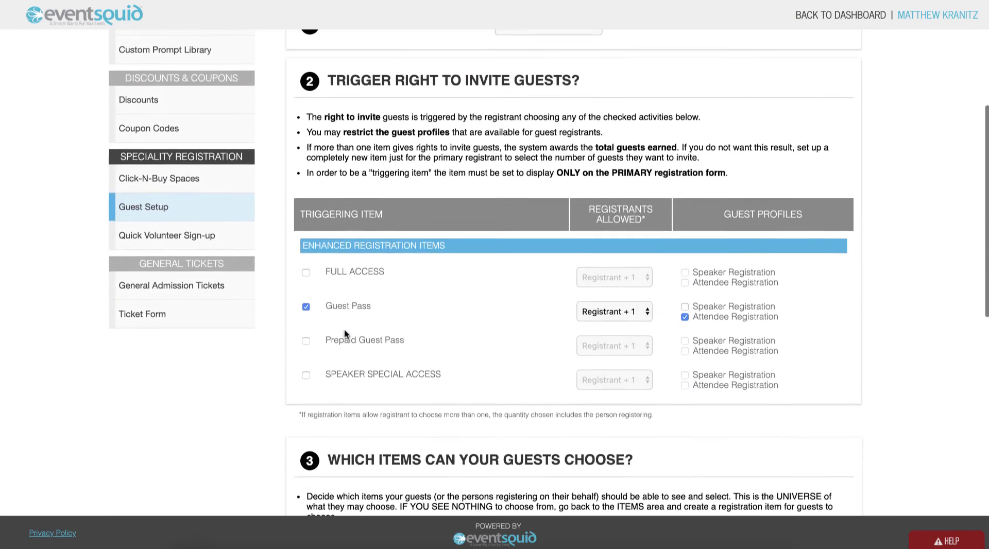
pyautogui.scroll(-7, 345, 334)
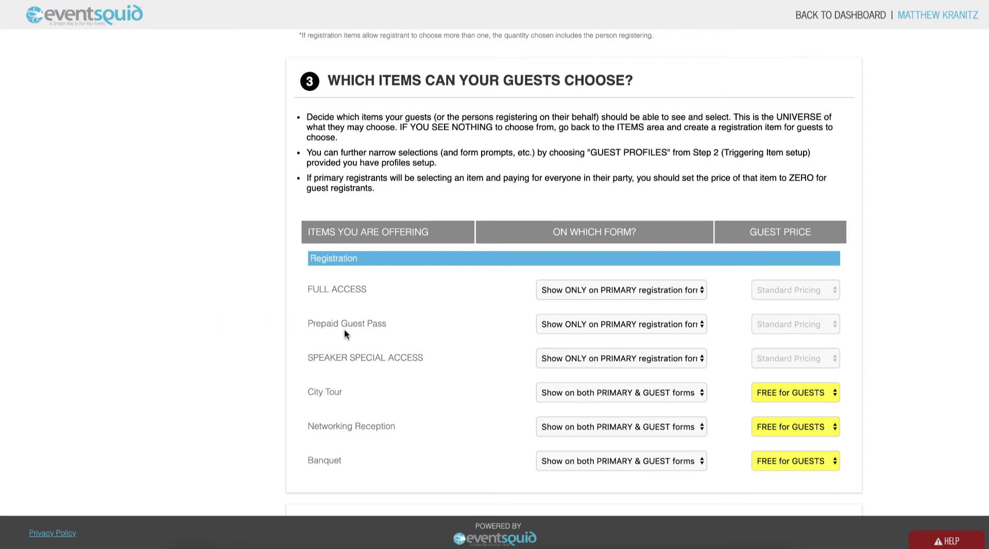
pyautogui.click(579, 323)
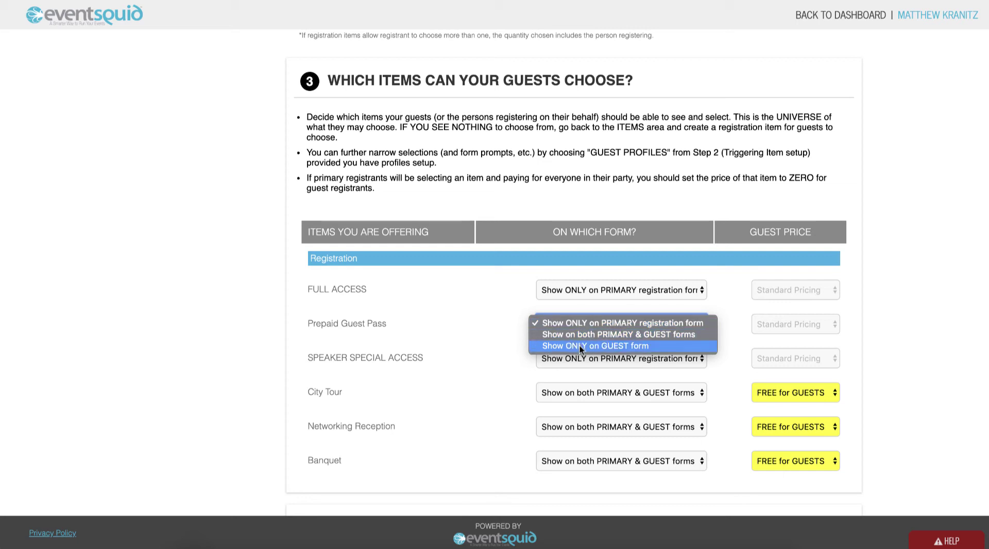
pyautogui.click(579, 346)
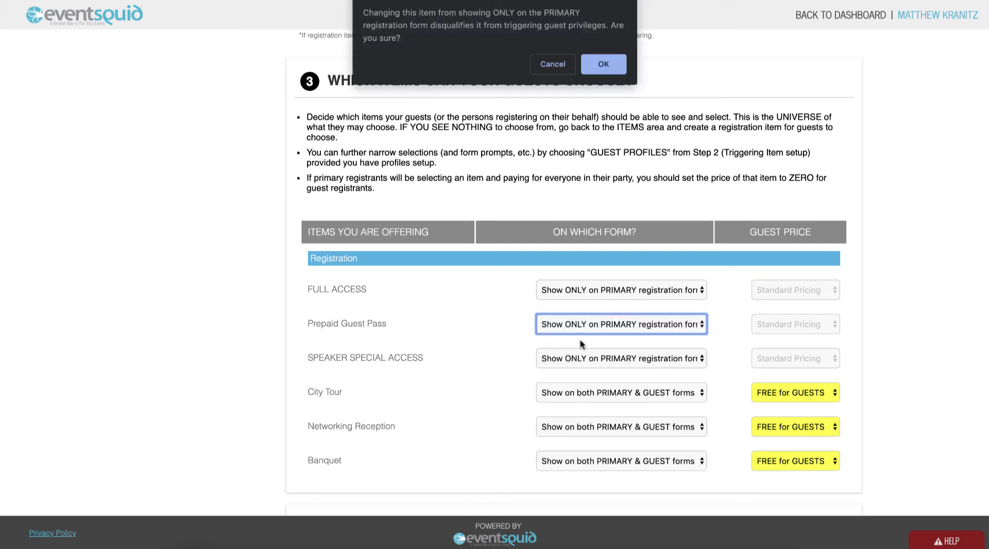
pyautogui.click(598, 64)
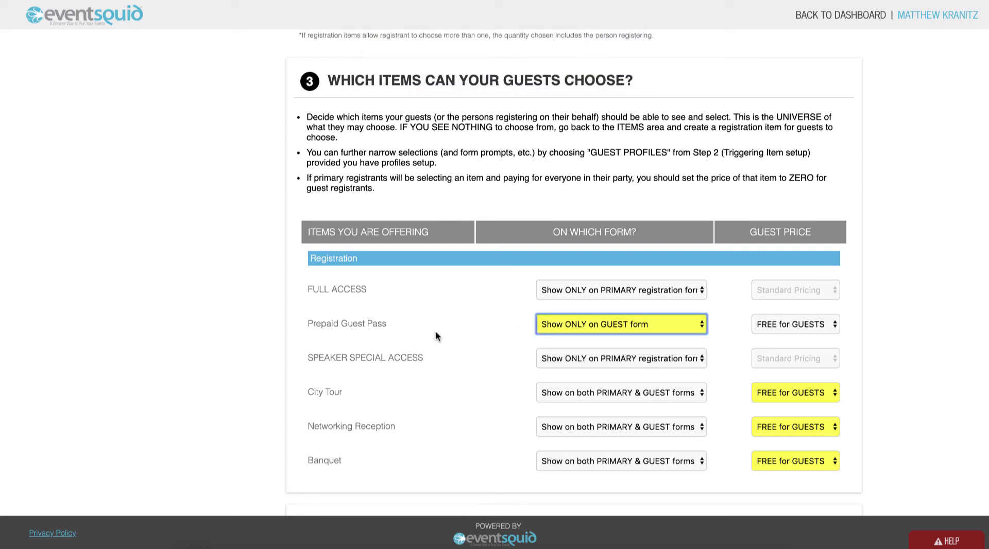
# Review the guest's item selections on the registration form and try to deselect the Prepaid Guest Pass
pyautogui.scroll(-1, 436, 335)
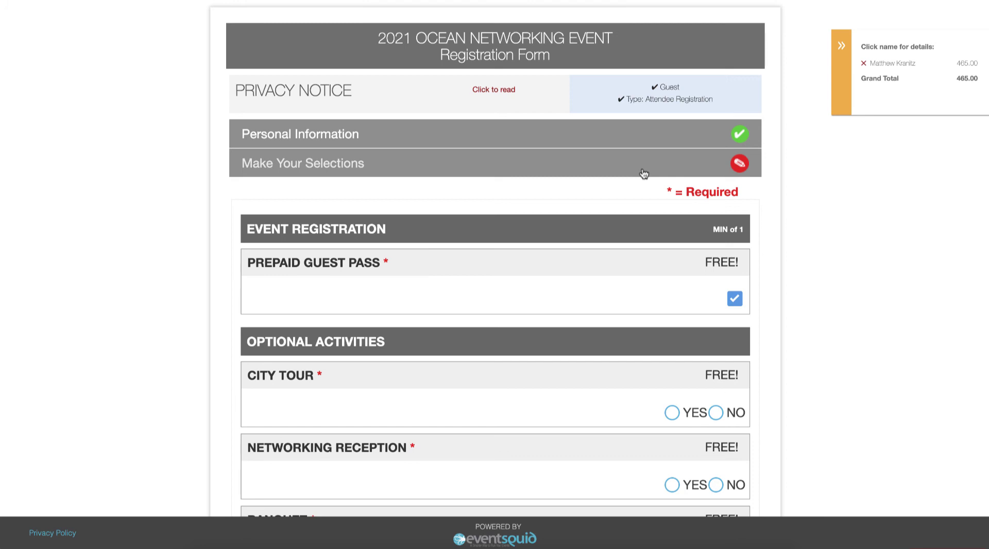
pyautogui.scroll(-3, 787, 277)
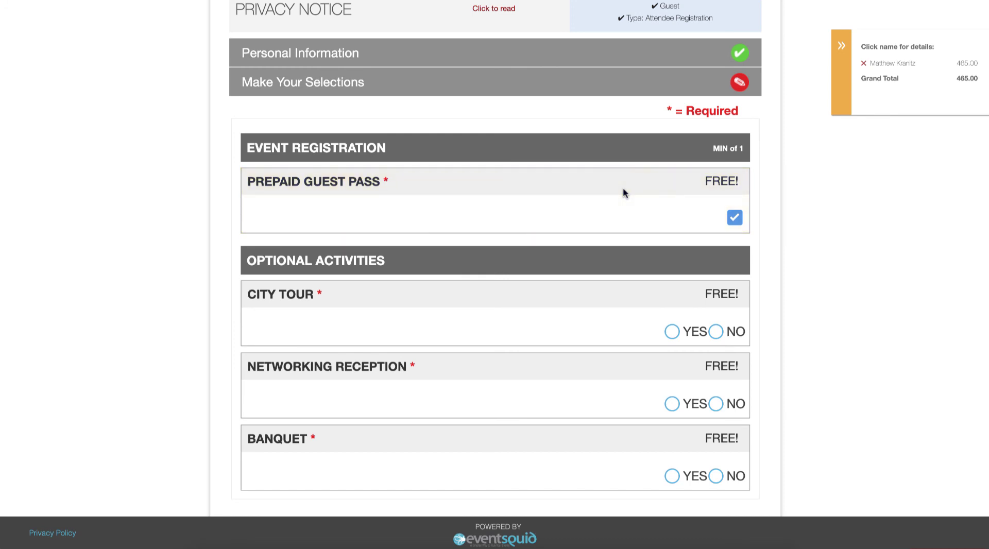
pyautogui.click(734, 216)
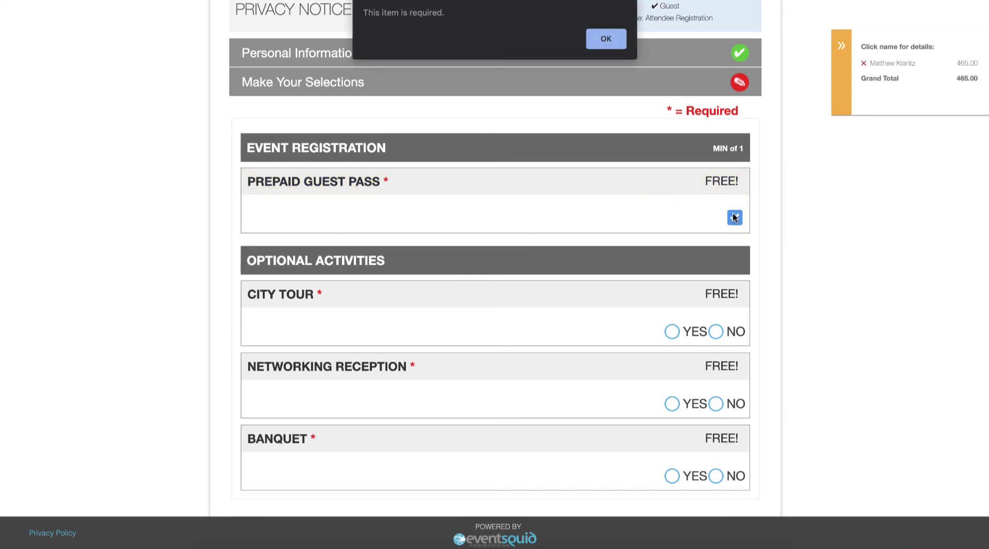
pyautogui.click(614, 41)
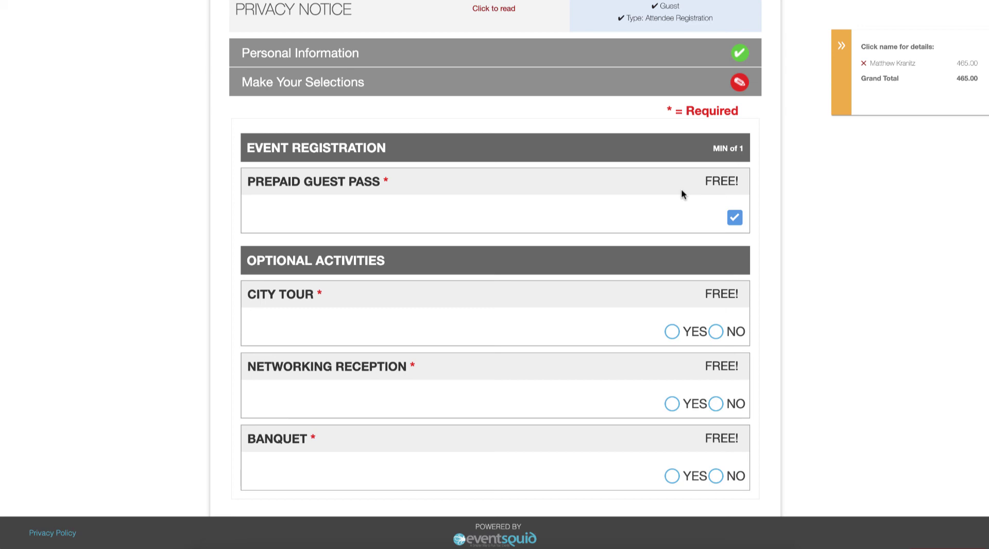
pyautogui.scroll(-2, 679, 240)
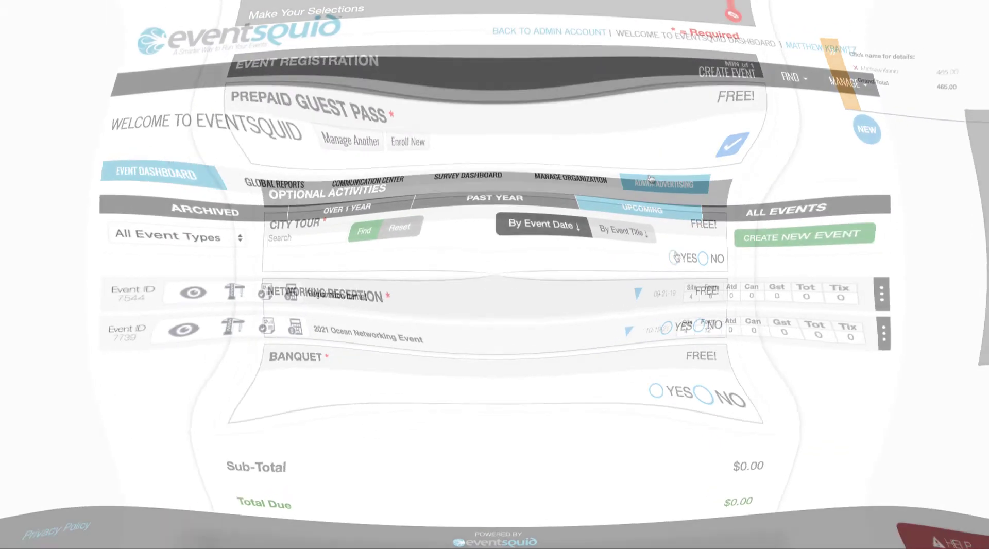